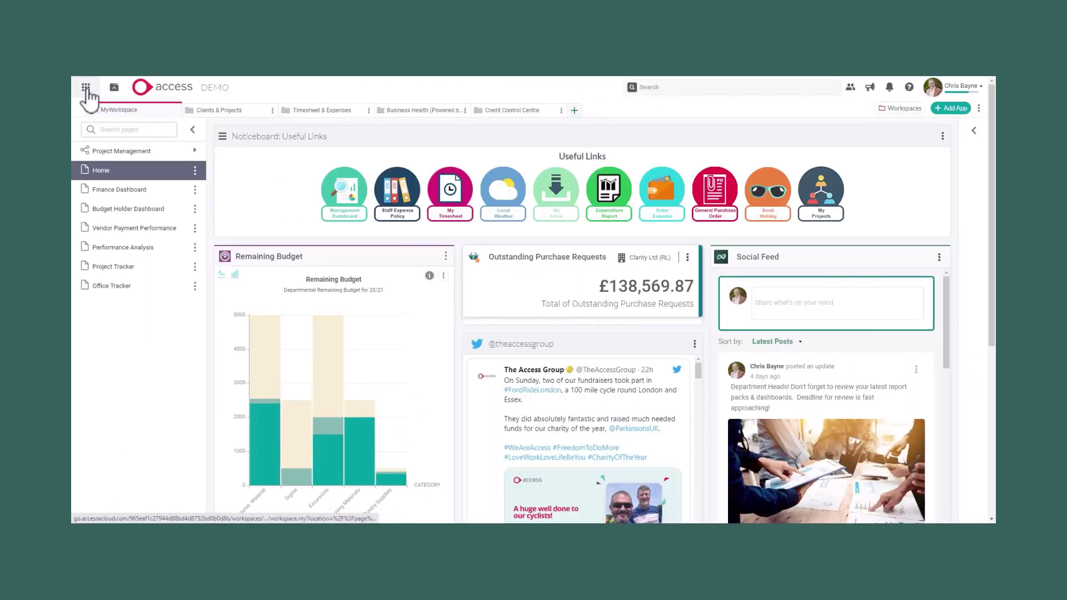
Step: Launch Financials for the chosen company from the app grid, opening the P&L Summary (All Periods)
left_click(86, 87)
left_click(250, 272)
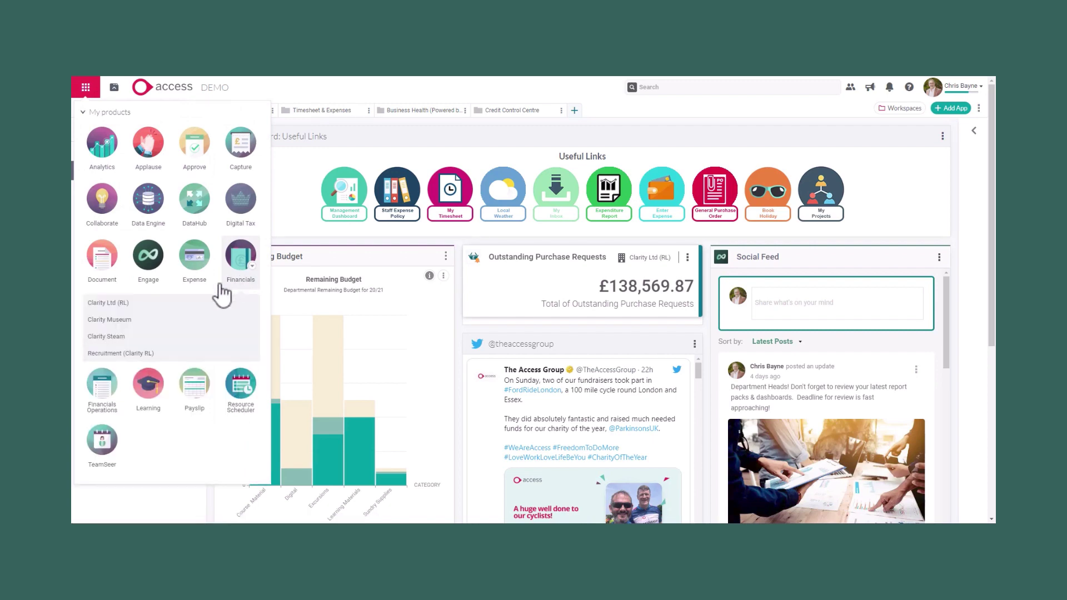
left_click(202, 302)
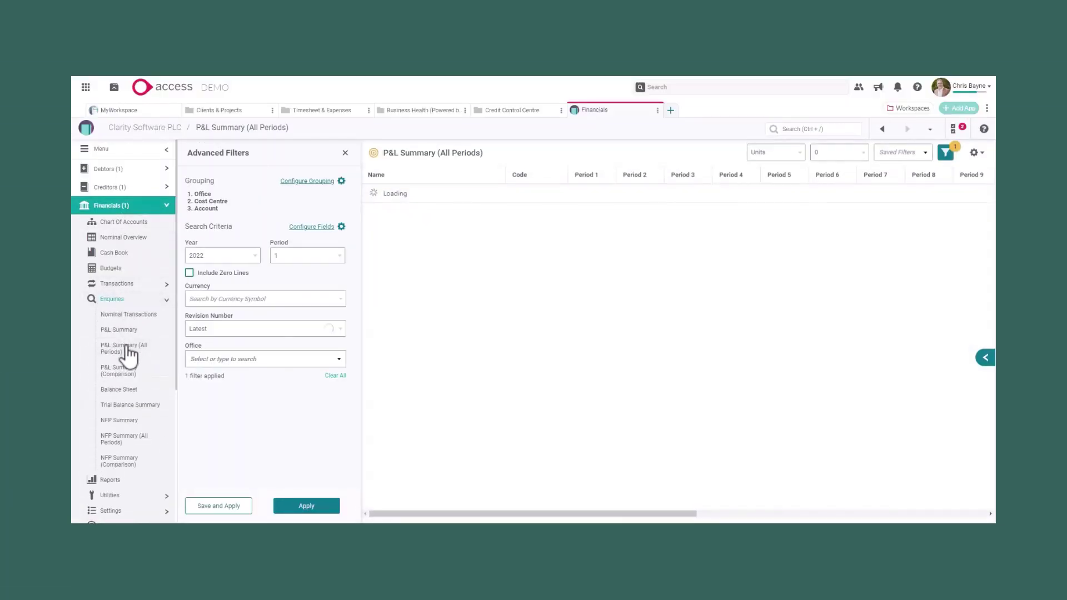
Step: Set the period filter to 2 and apply it to load the P&L summary
left_click(285, 257)
left_click(285, 284)
left_click(308, 505)
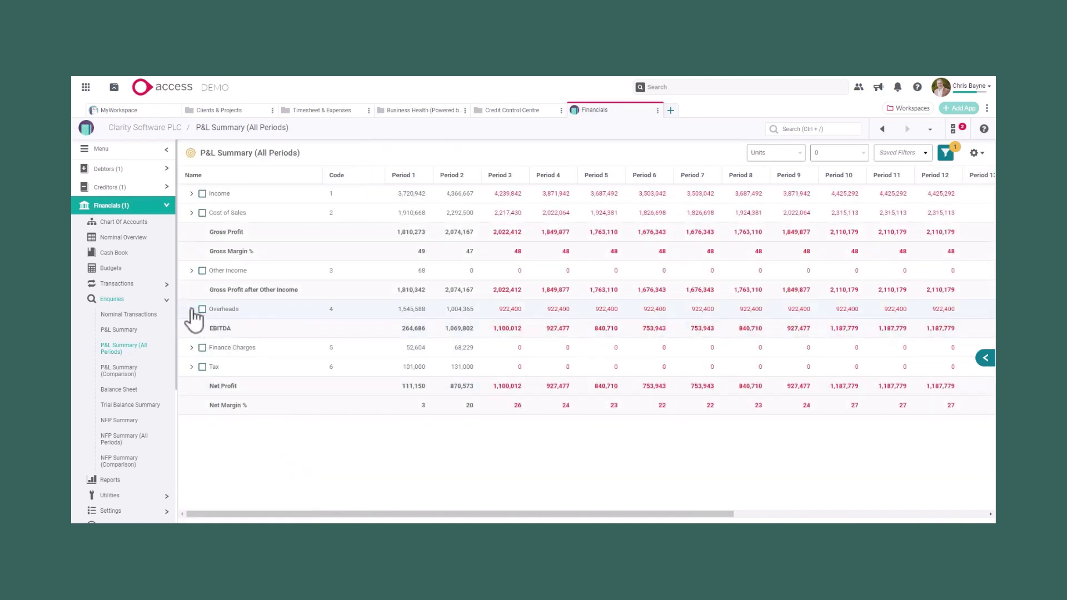
Step: Drill Overheads > London > Communication Costs > Telephone to its transactions and open the attached invoice PDF
left_click(192, 310)
left_click(196, 385)
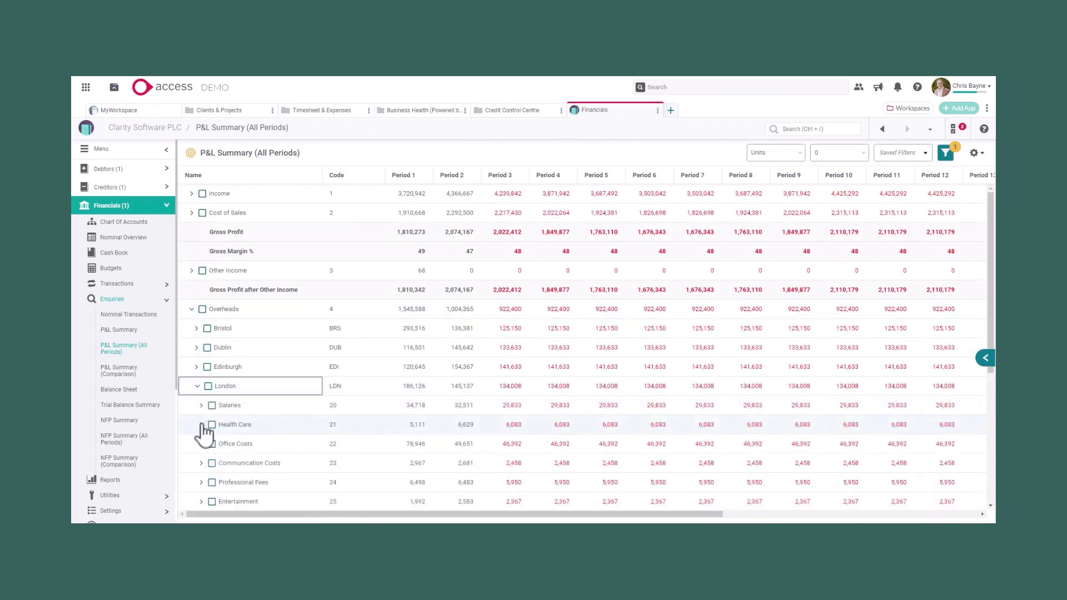
left_click(203, 463)
left_click(214, 484)
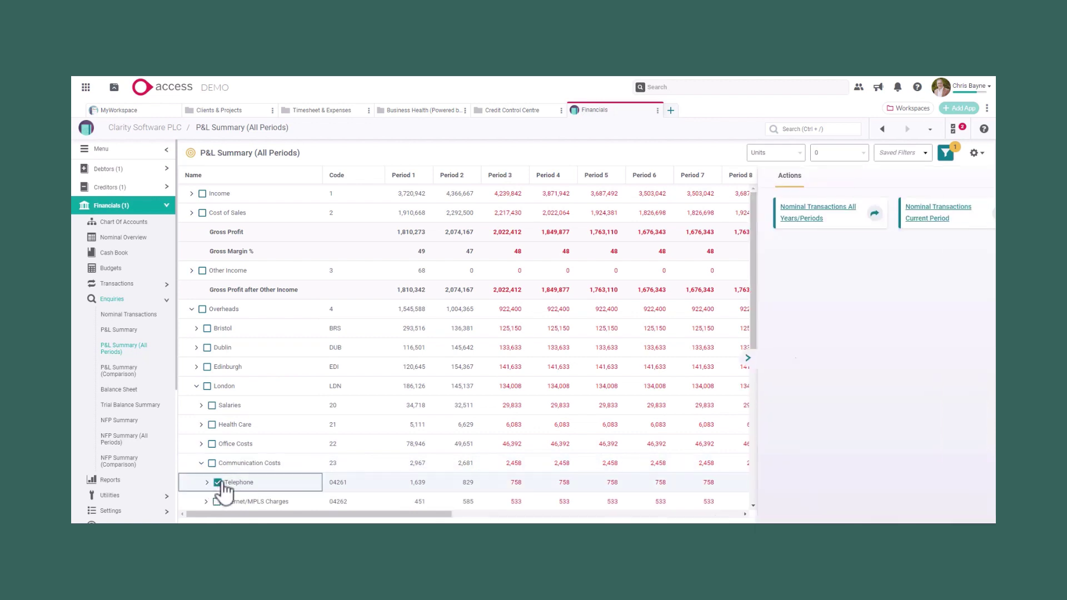
left_click(785, 217)
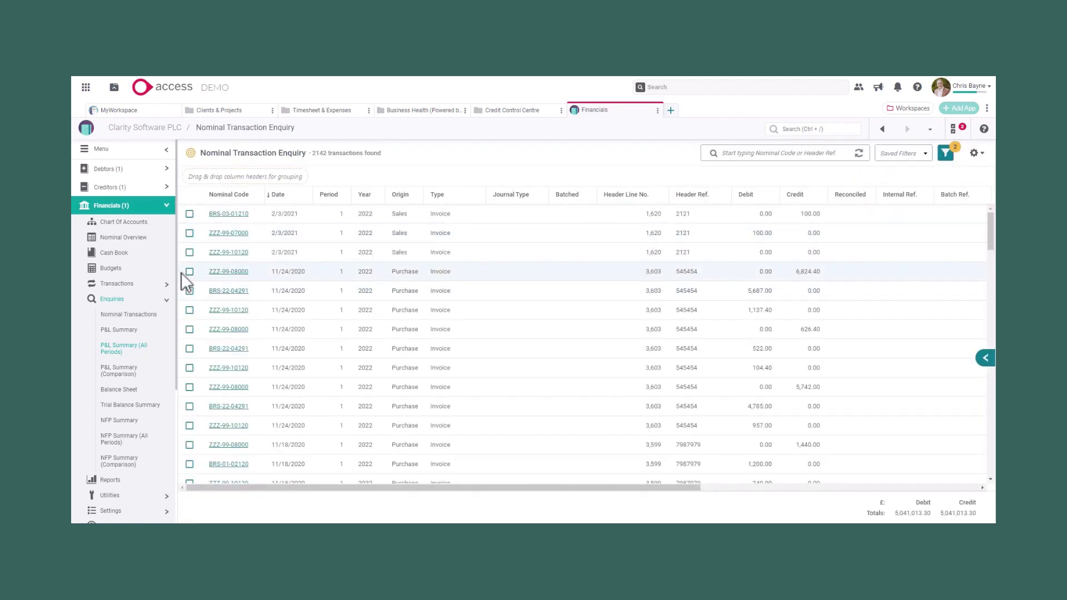
left_click(801, 177)
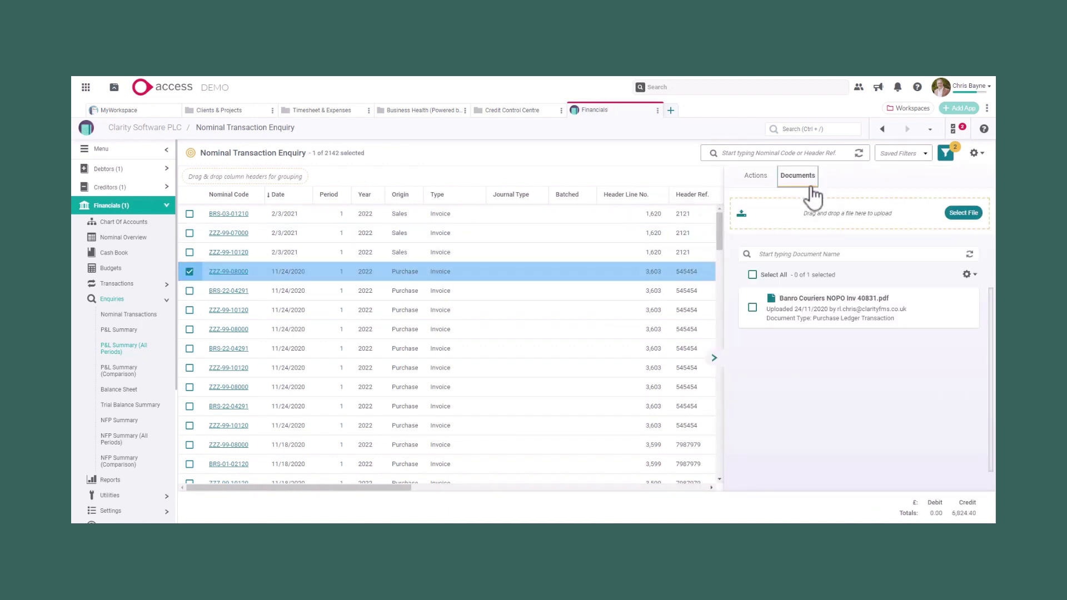
left_click(806, 319)
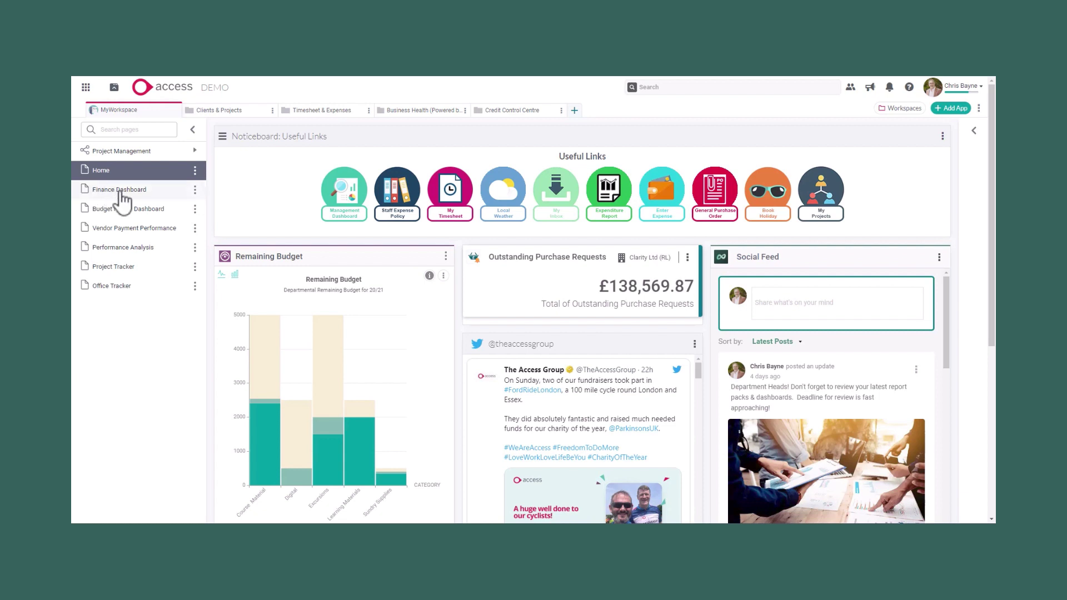
Step: Open the Finance Dashboard's Budget Holder Dashboard and drill its chart to Nominal Transaction Detail
left_click(132, 191)
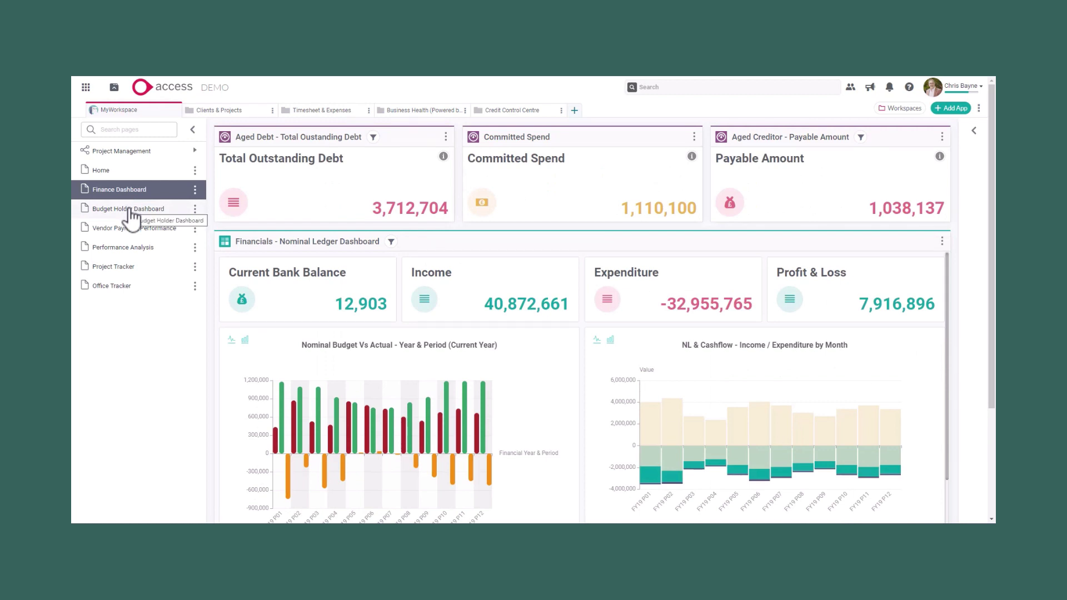
left_click(132, 210)
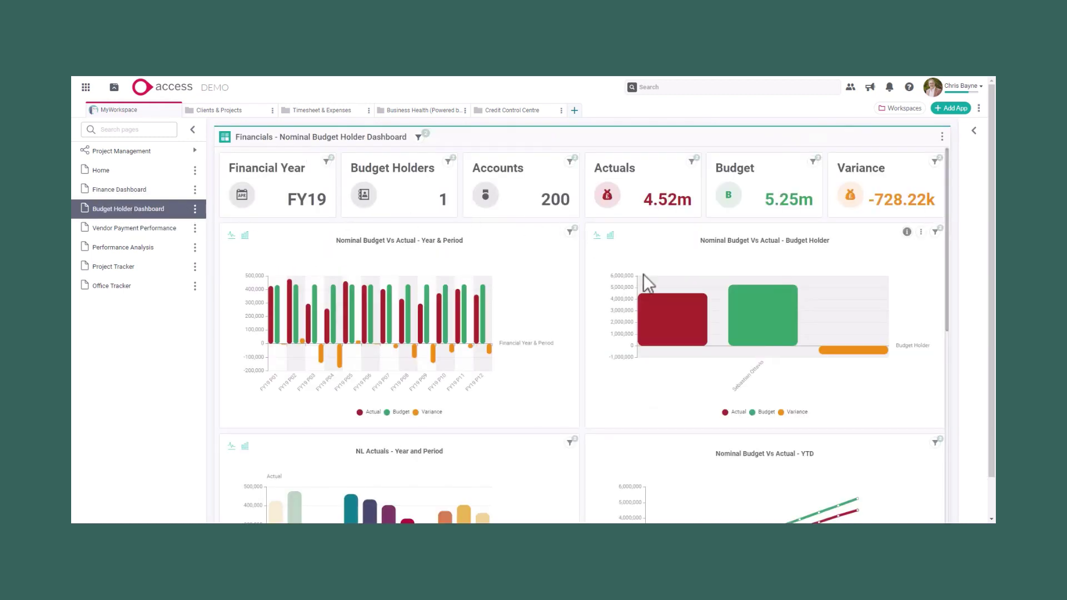
mouse_move(667, 328)
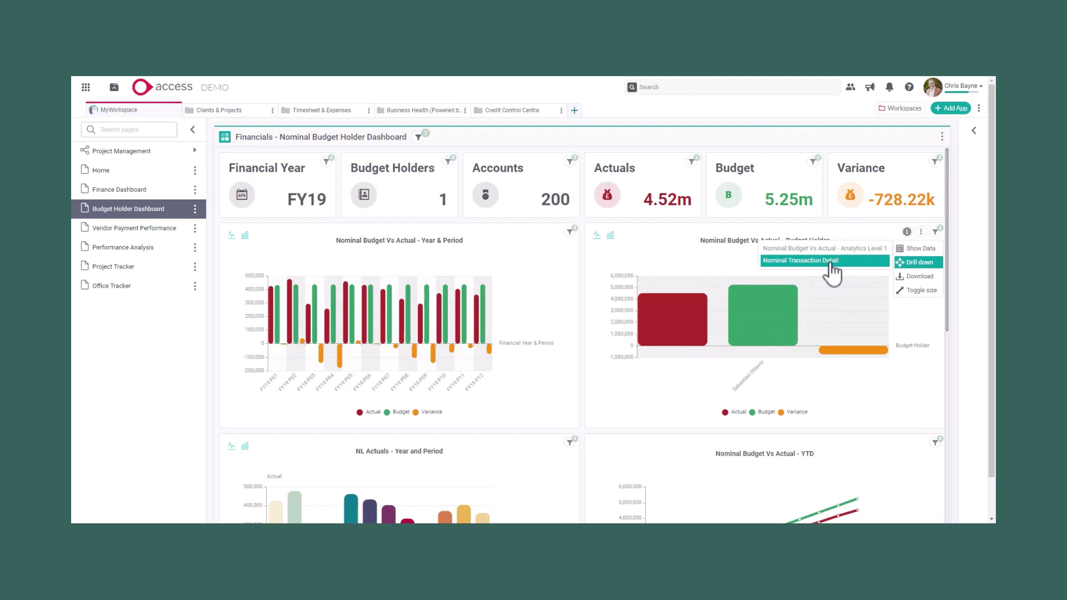
left_click(831, 265)
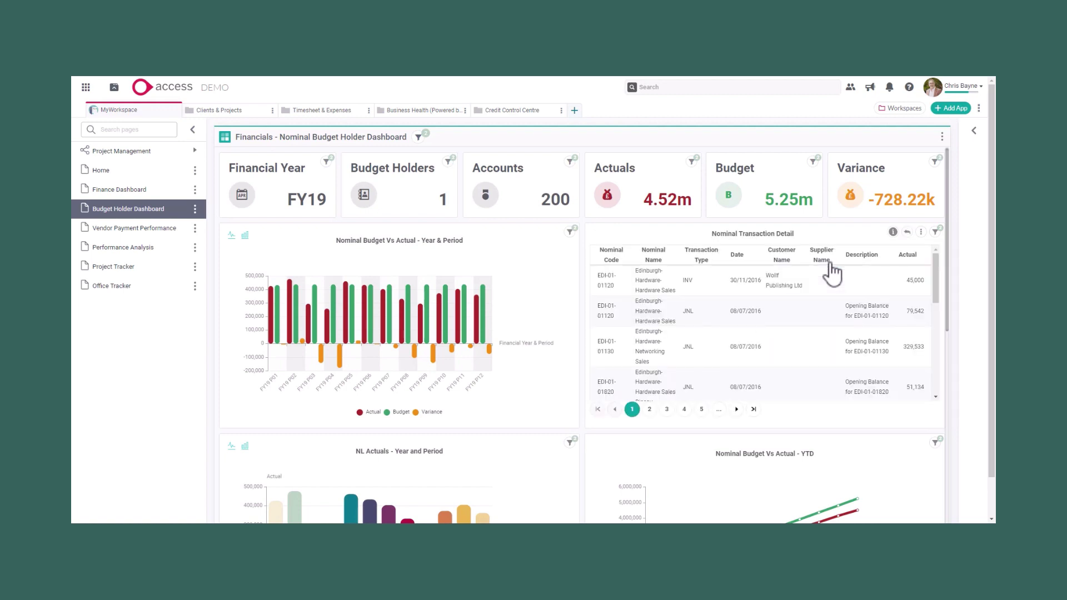
mouse_move(932, 295)
left_mouse_down()
mouse_move(928, 369)
mouse_move(929, 302)
left_mouse_up()
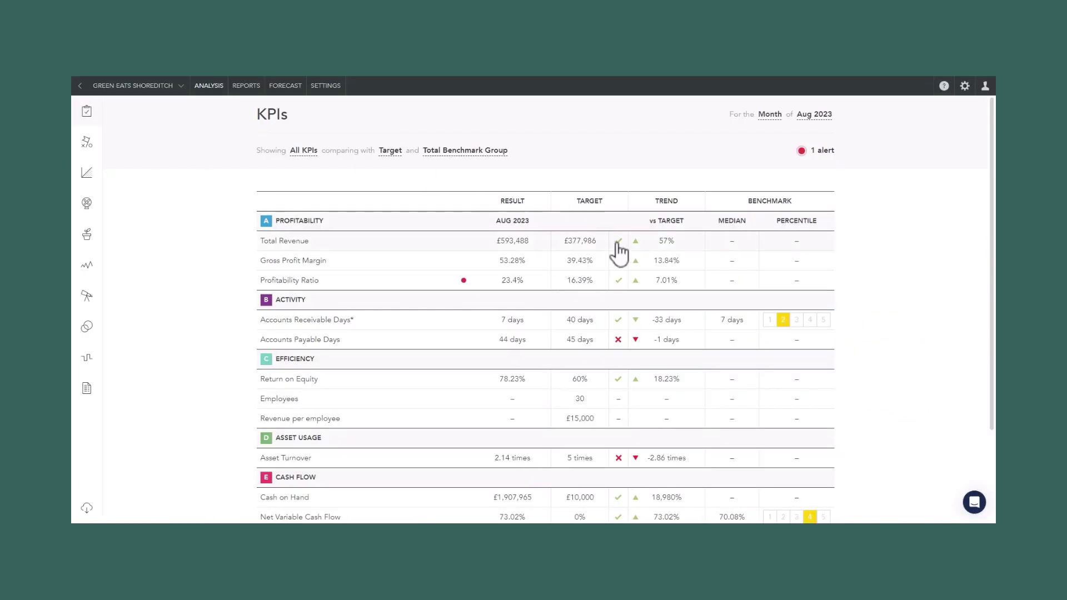
Step: Check the Total Revenue KPI details, then view the KPI Explorer and profitability breakeven analysis
left_click(599, 242)
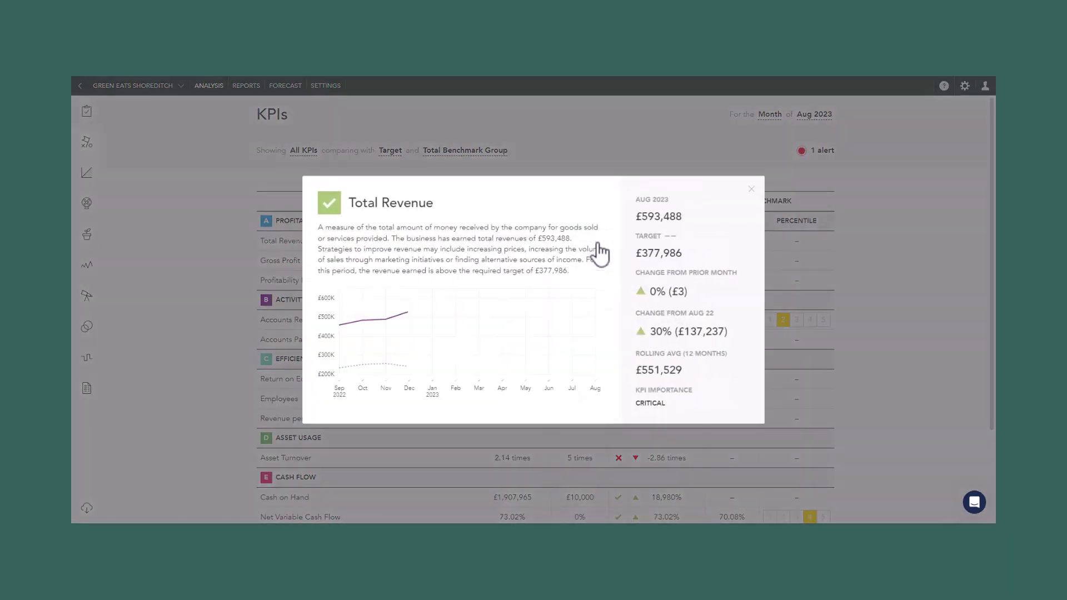
left_click(751, 190)
left_click(85, 155)
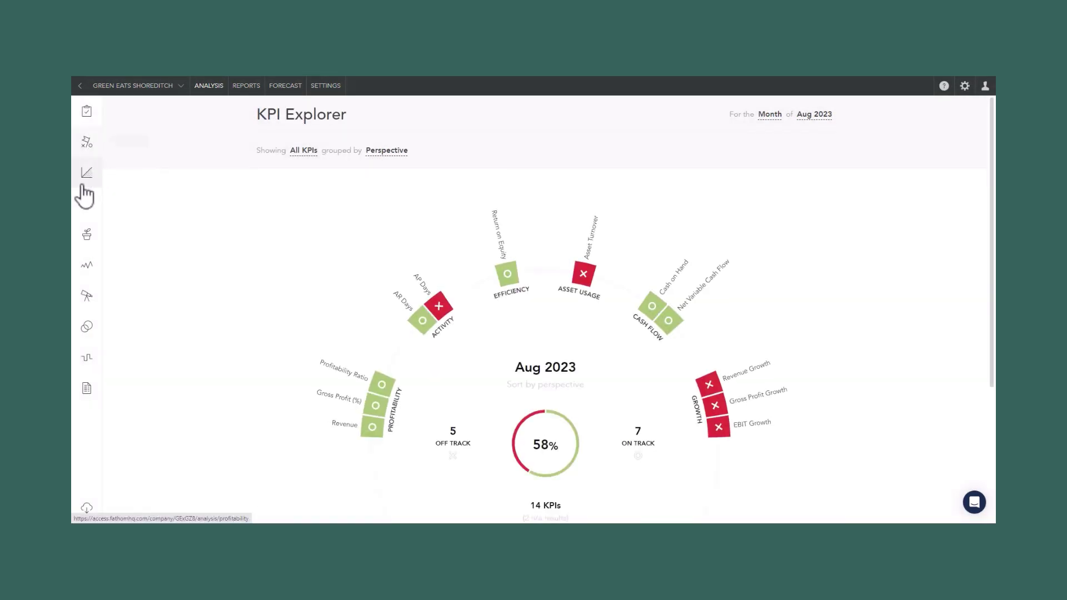
left_click(87, 173)
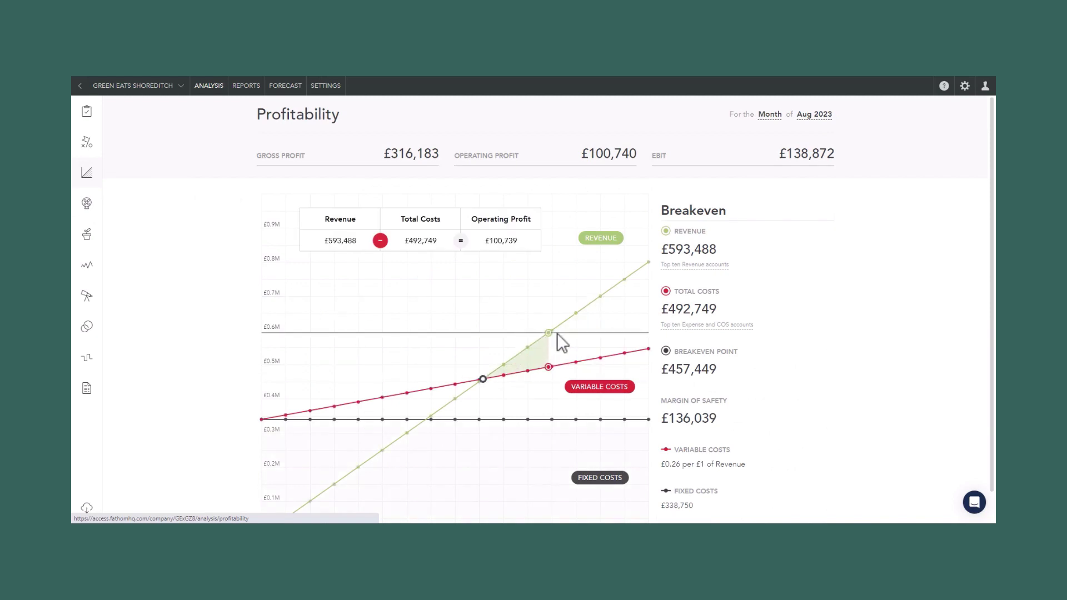
Step: Review the cash flow analysis, then show the forecast's Cash Flow statement
left_click(86, 204)
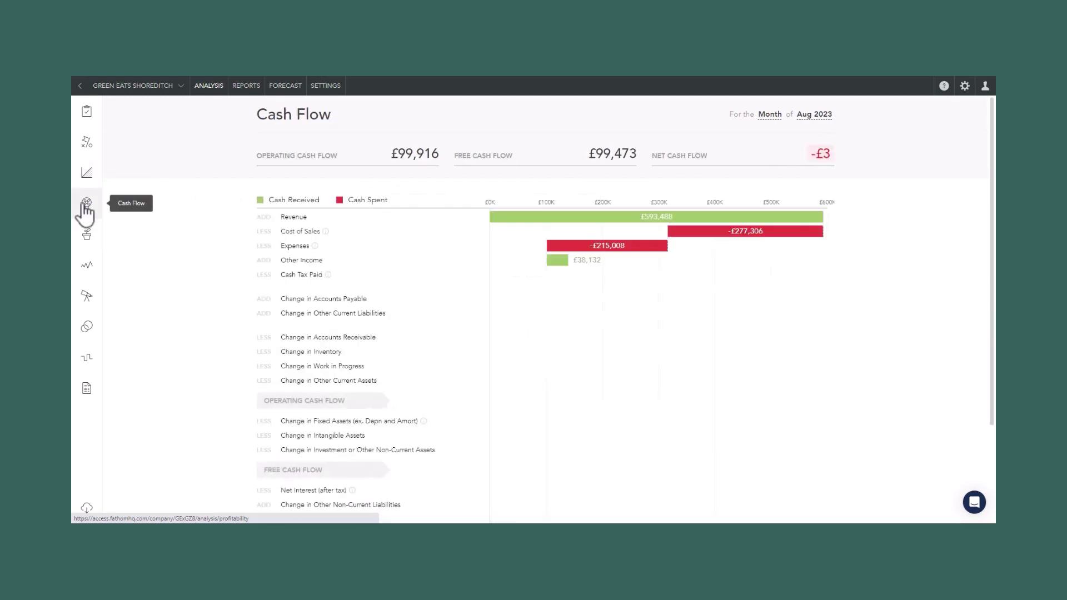
scroll(556, 239, "down", 2)
scroll(555, 239, "up", 2)
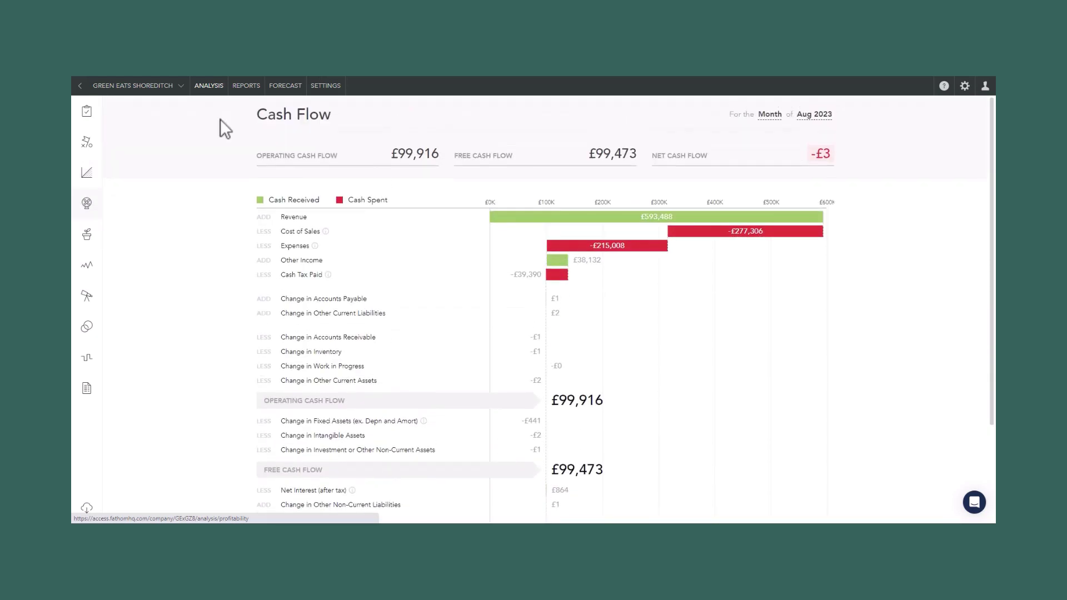
left_click(286, 87)
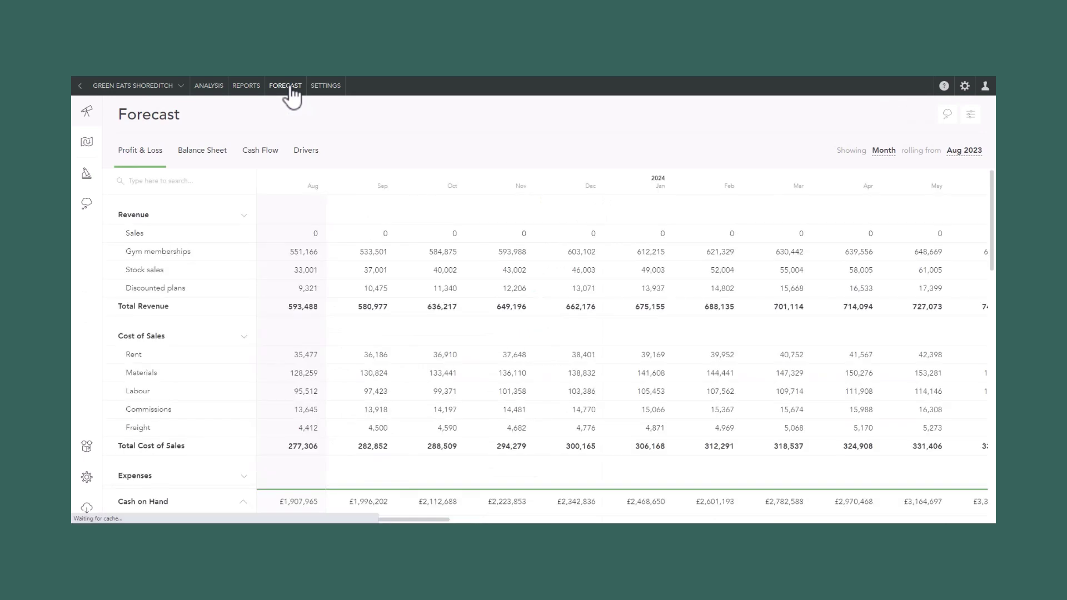
left_click(259, 157)
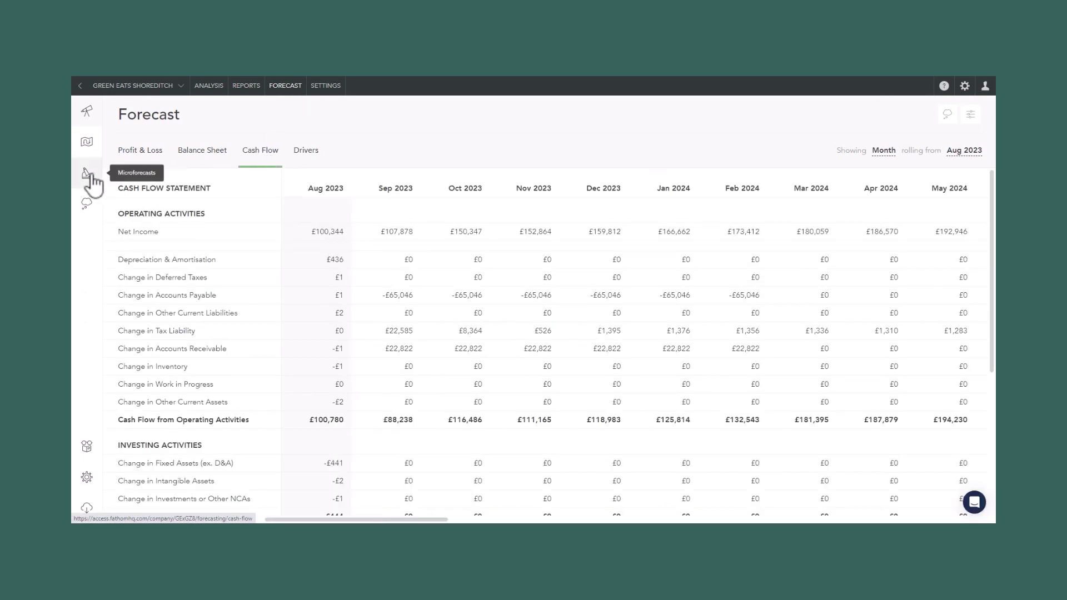
Step: Create a General Manager microforecast starting Oct 2023
left_click(86, 143)
left_click(167, 508)
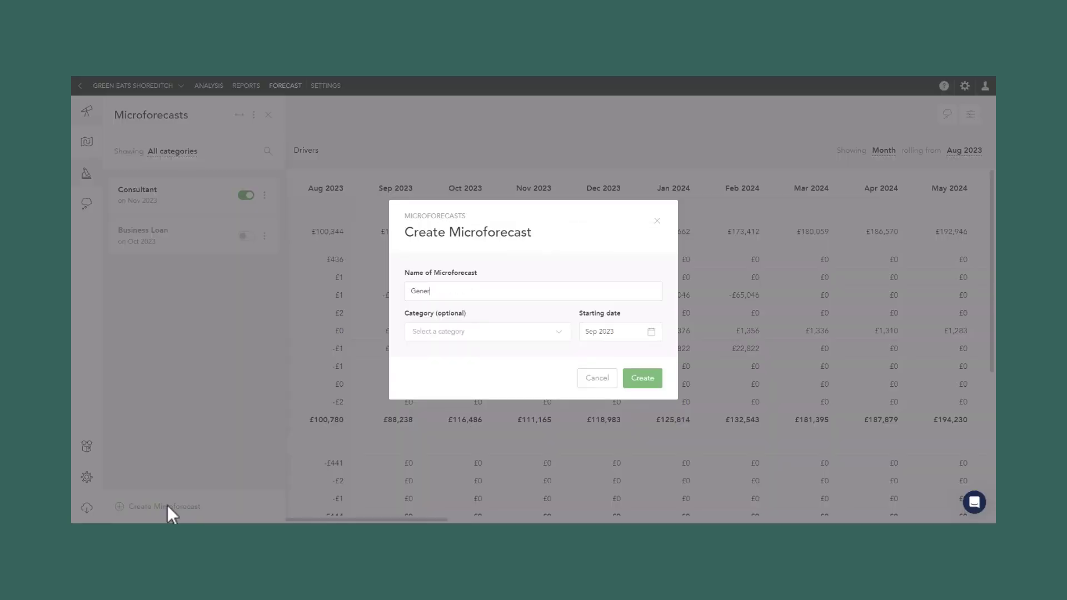
left_click(652, 332)
left_click(584, 399)
left_click(642, 378)
Step: Model hiring an employee coded to Salaries & Wages and return to the forecast's microforecast list
left_click(558, 334)
left_click(507, 377)
type("sal")
left_click(489, 395)
left_click(778, 460)
left_click(773, 461)
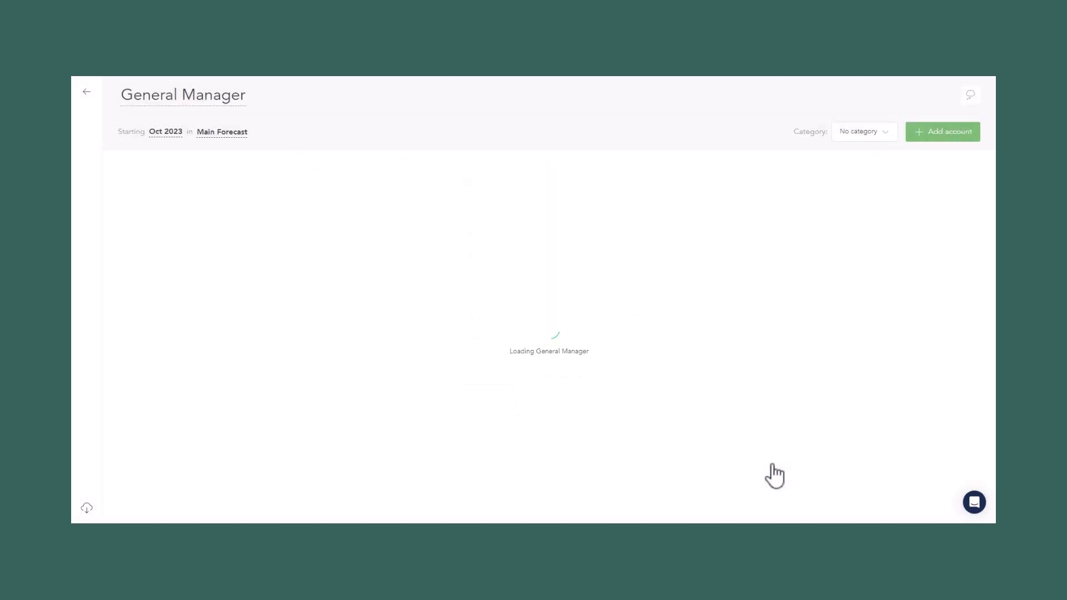
left_click(82, 92)
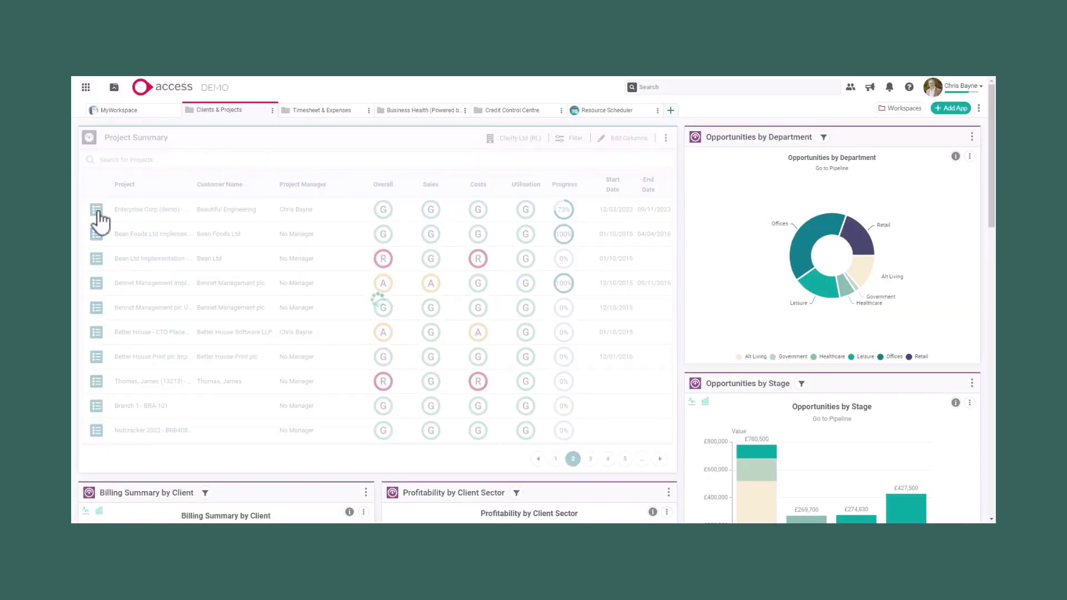
Step: Review the Enterprise Corp project's tabs and its actual-cost transactions, including the Viking Direct invoice lines
left_click(97, 211)
left_click(400, 232)
left_click(430, 233)
left_click(464, 233)
left_click(362, 233)
left_click(689, 205)
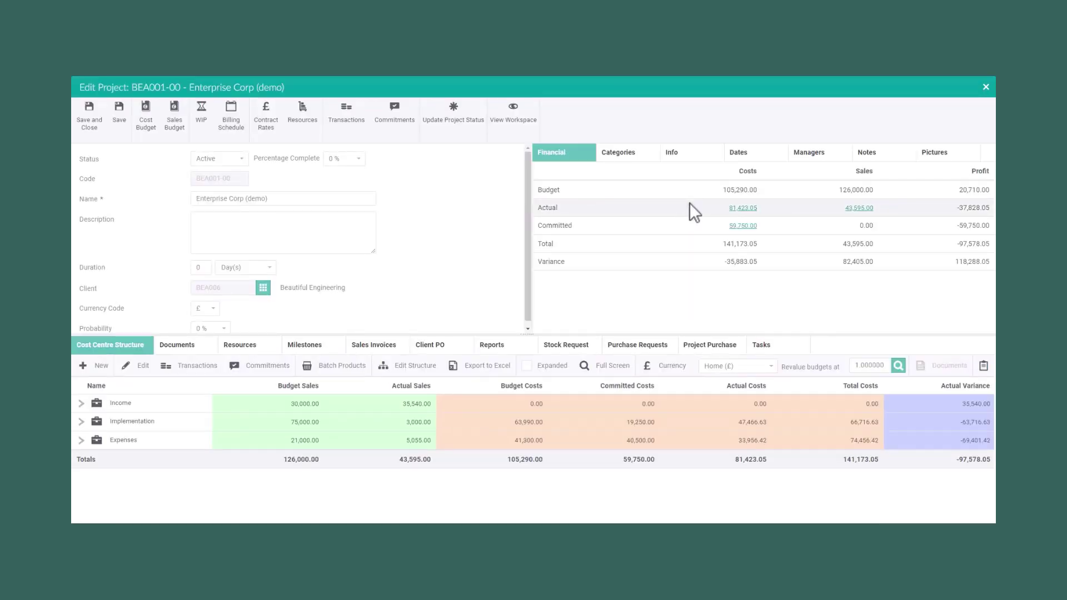
left_click(743, 208)
left_click(745, 214)
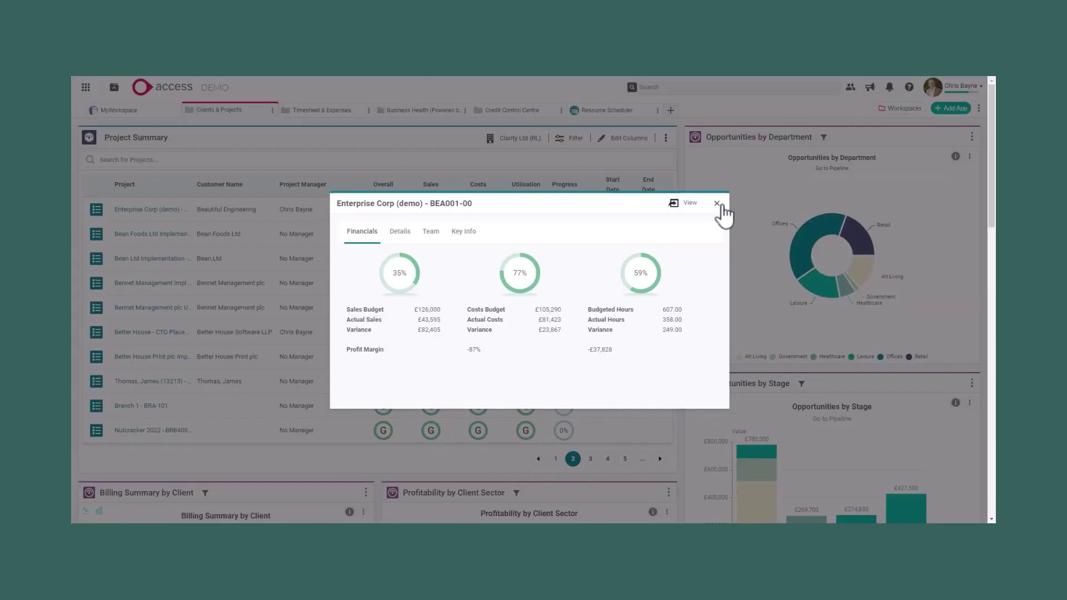
left_click(720, 209)
Step: Log 2 hours on Wednesday against Enterprise Corp (BEA001) in the timesheet
left_click(322, 110)
scroll(347, 228, "down", 3)
type("2")
left_click(436, 312)
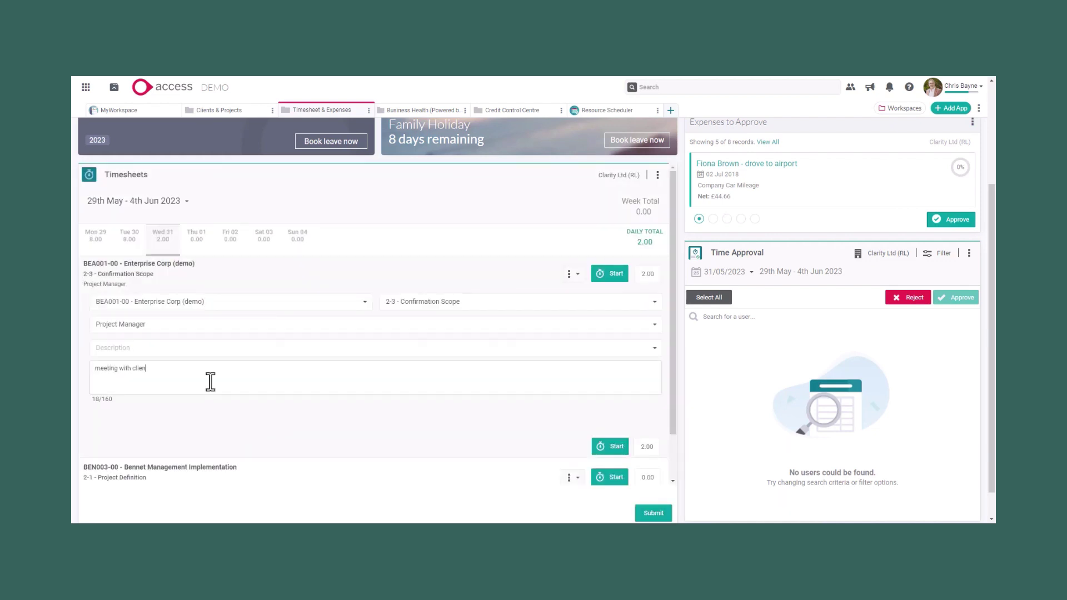
Step: Save the Enterprise Corp time entry note and enter 3 hours for Bennet Management
left_click(222, 289)
left_click(620, 324)
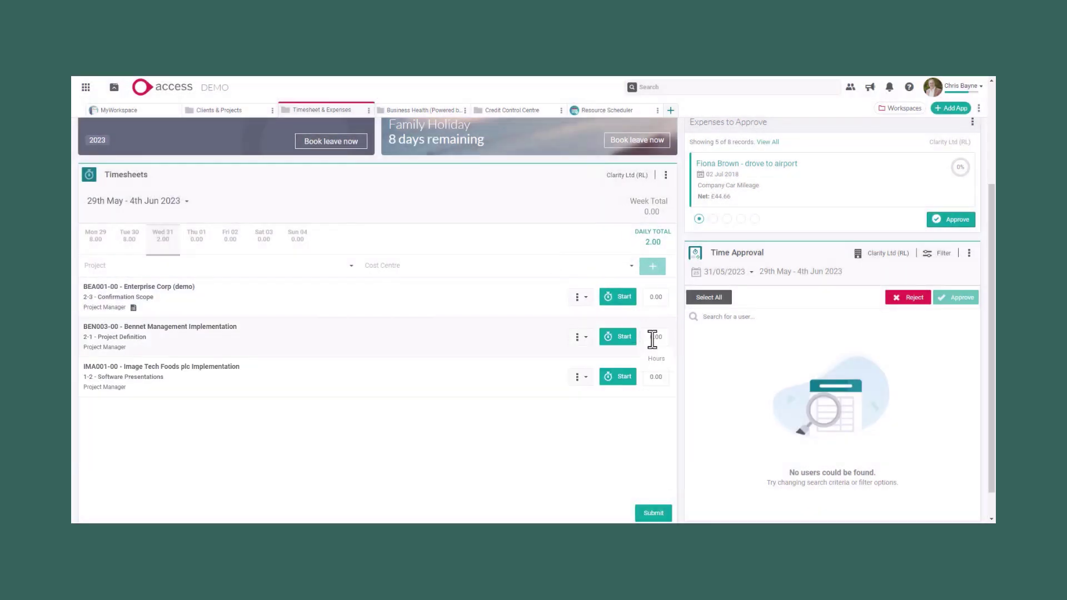
type("3")
Step: In the Resource Scheduler, move the ABC Systems booking two days later
left_click(588, 115)
double_click(312, 266)
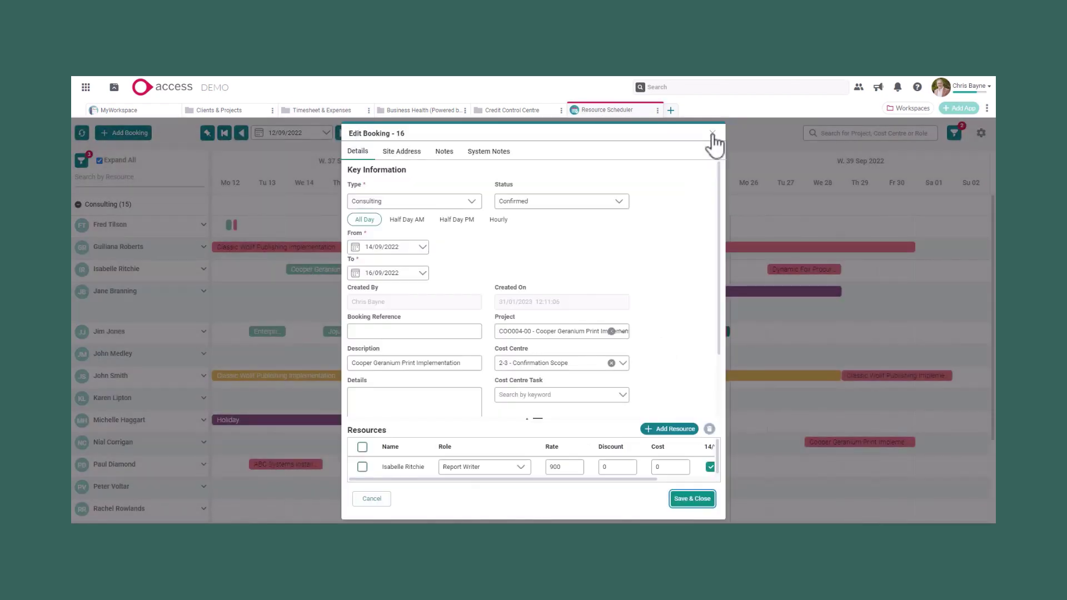
left_click(713, 134)
left_click_drag(294, 465, 368, 460)
left_click(672, 348)
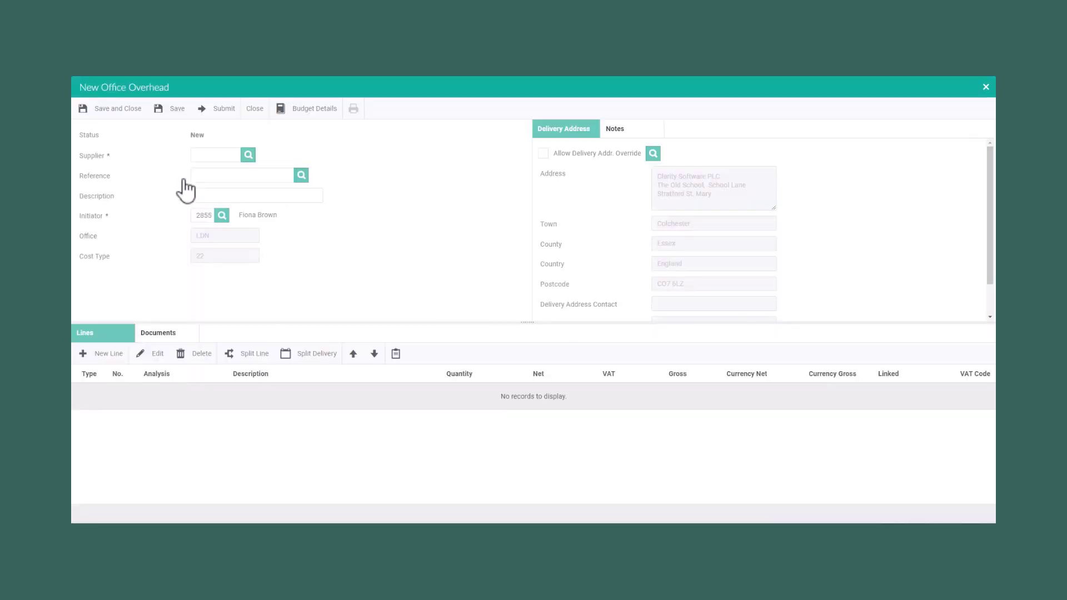
Step: Choose ATB Cleaning as the overhead's supplier and begin the description
left_click(249, 155)
double_click(411, 285)
left_click(249, 195)
type("Cleaning for Office")
Step: Add a 200.00 London office line coded to Office Maintenance and submit the overhead to an approver
left_click(101, 353)
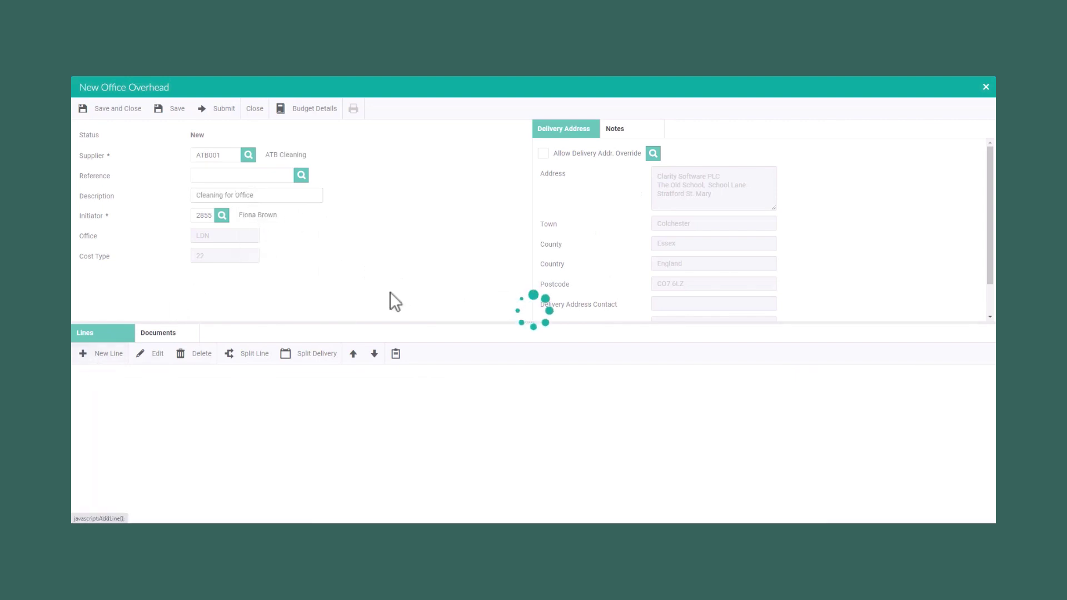
left_click(408, 273)
type("Loc")
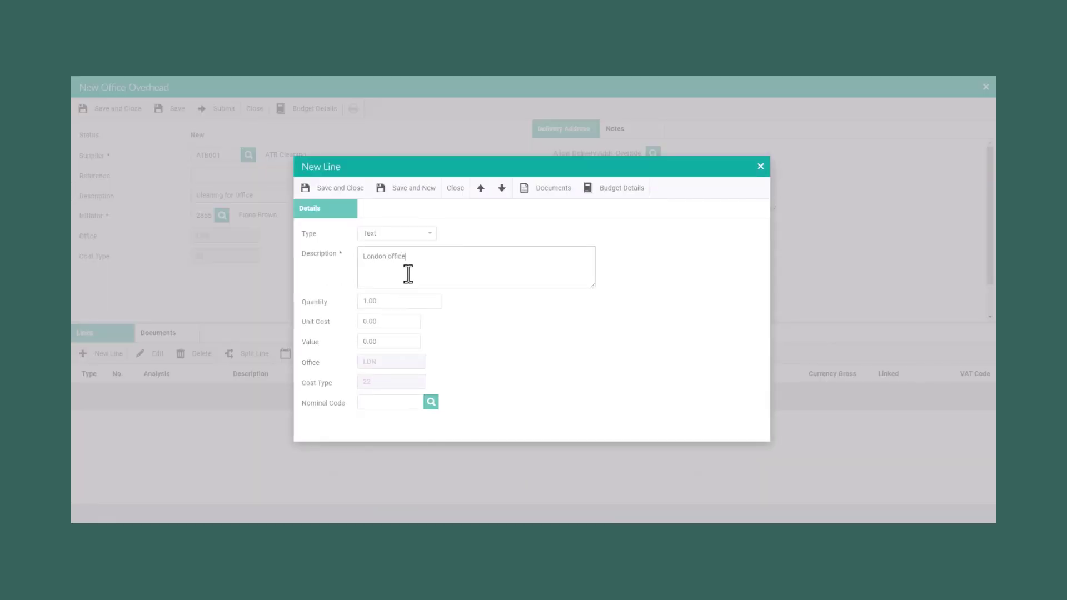
key("Tab")
type("200")
key("Tab")
left_click(430, 402)
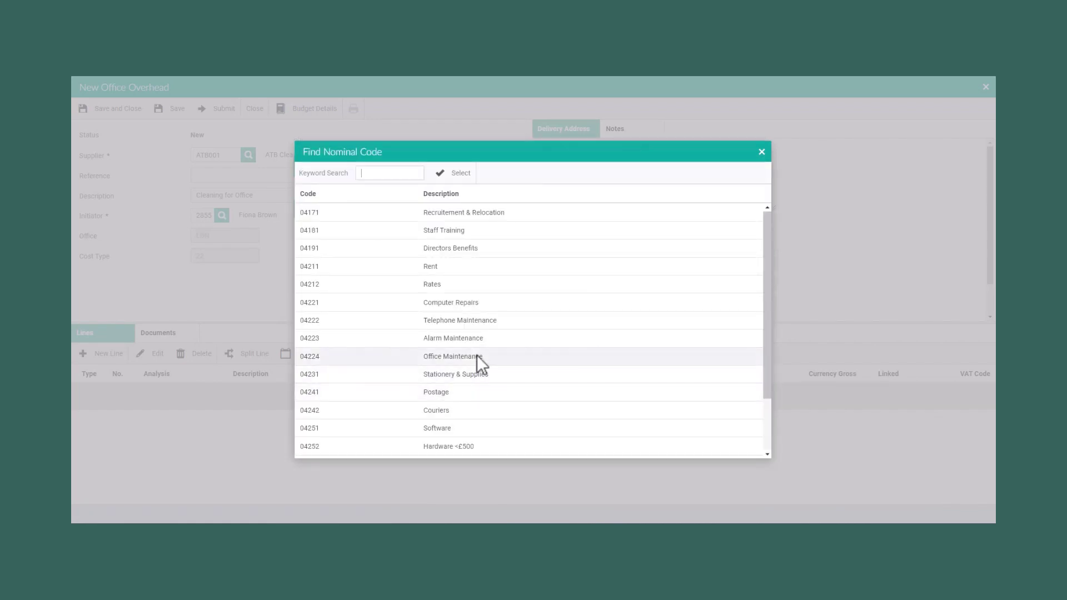
double_click(476, 356)
left_click(333, 188)
left_click(220, 110)
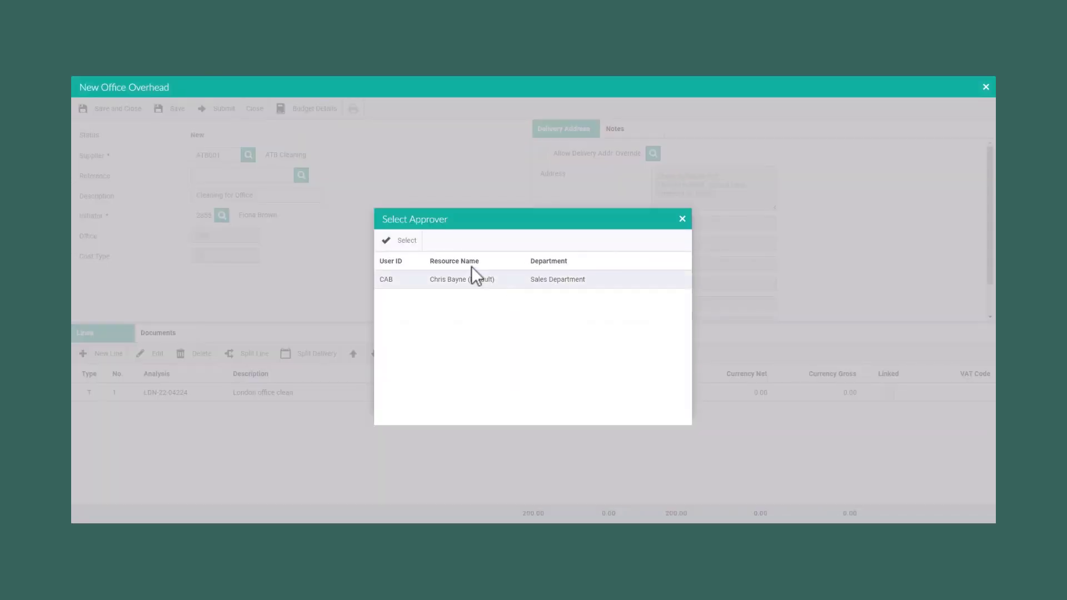
double_click(474, 276)
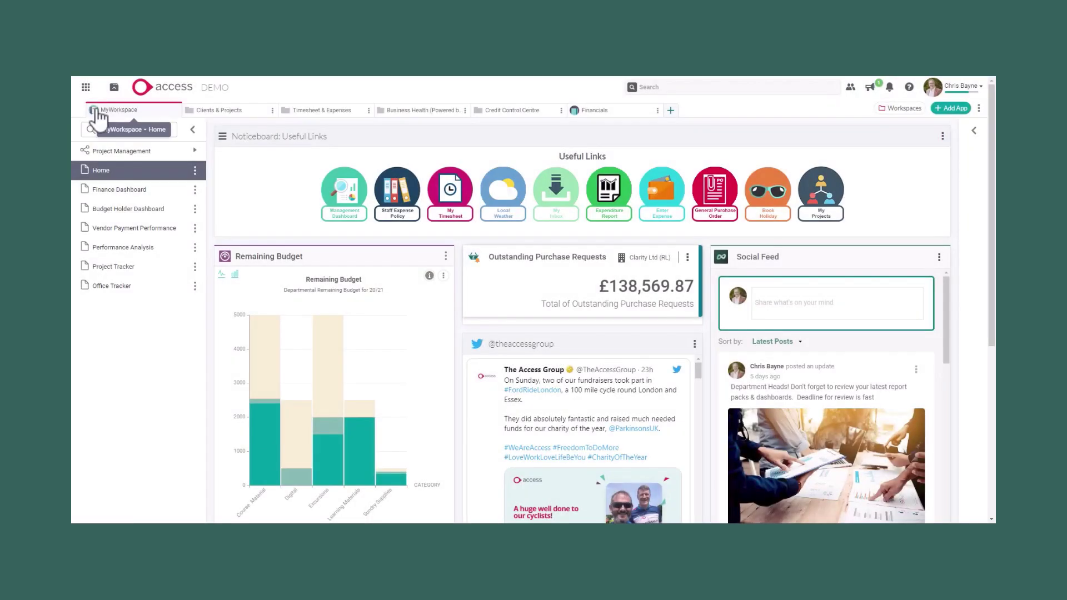
Step: Verify the scanned courier invoice, confirming its number and date despite the duplicate-invoice warning
left_click(83, 85)
left_click(222, 144)
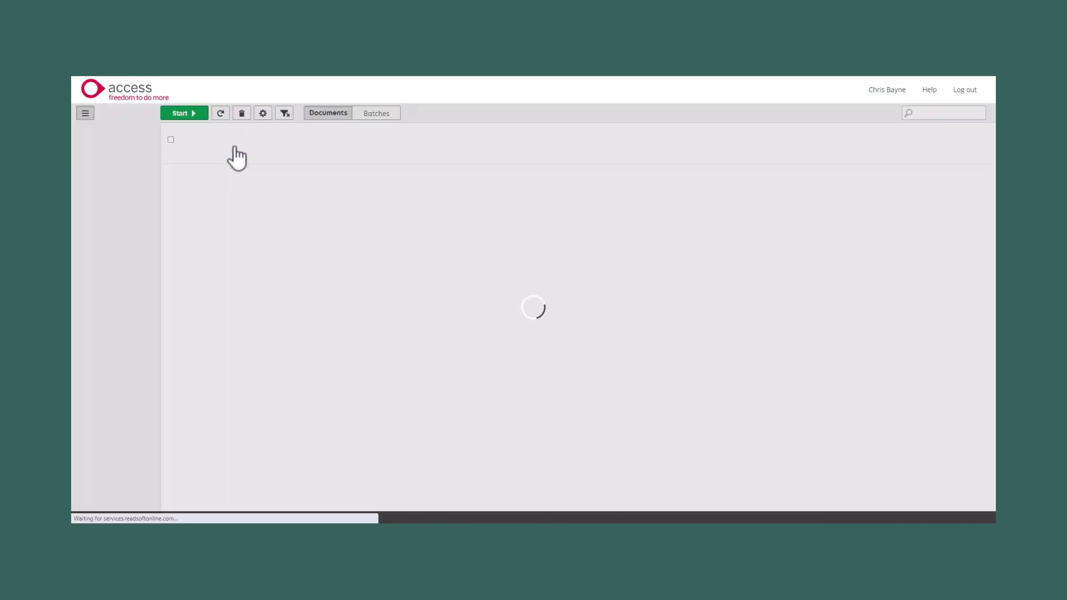
left_click(183, 113)
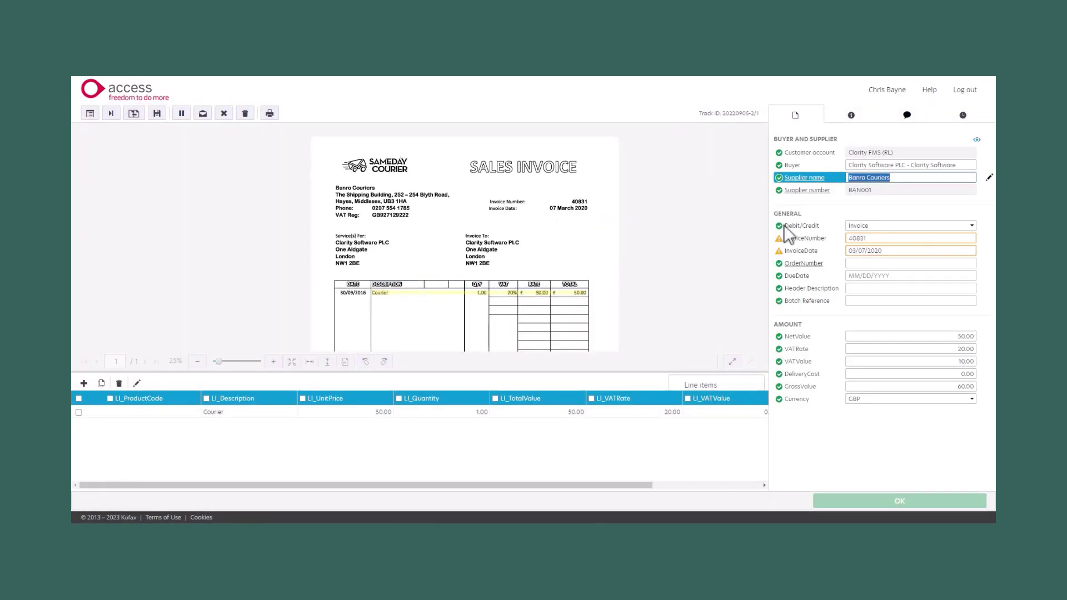
key("Return")
left_click(611, 355)
key("Return")
key("Return")
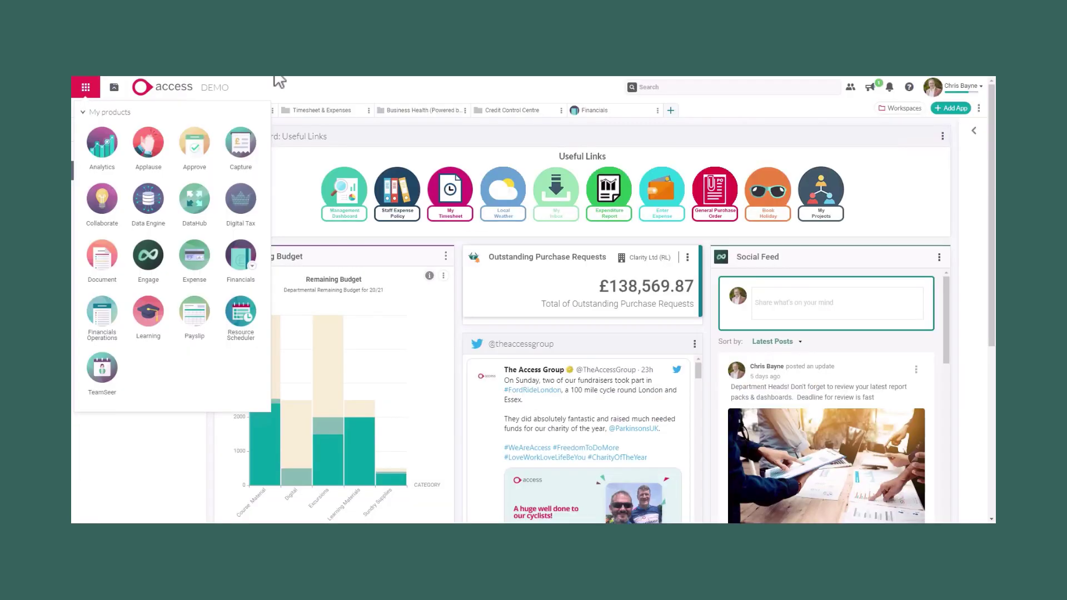
Step: Select all suggested payments, then exclude supplier 123001 in the supplier summary
left_click(596, 113)
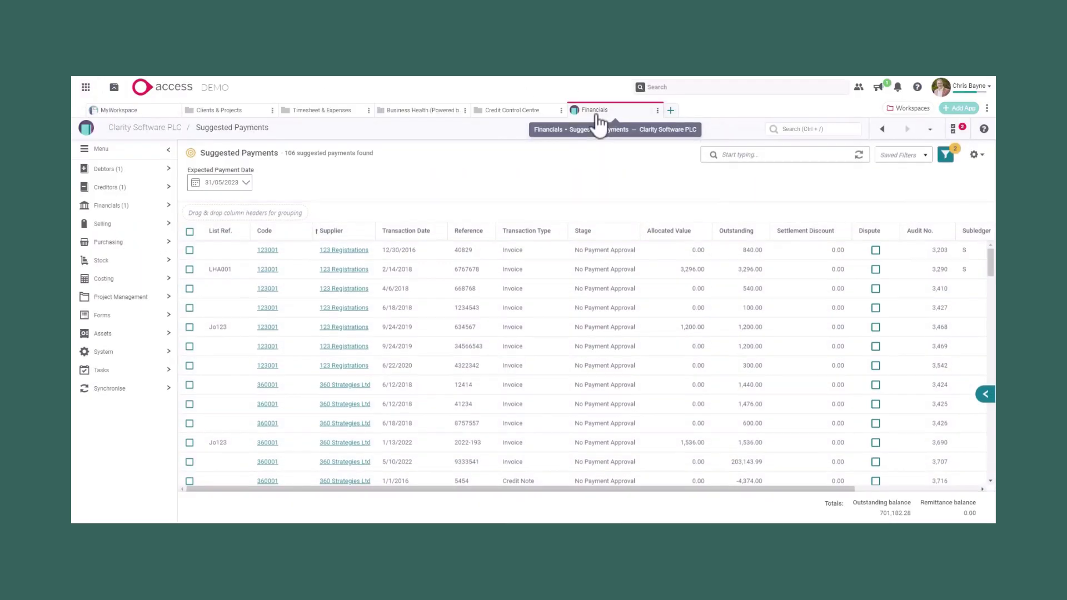
left_click(190, 231)
left_click(789, 328)
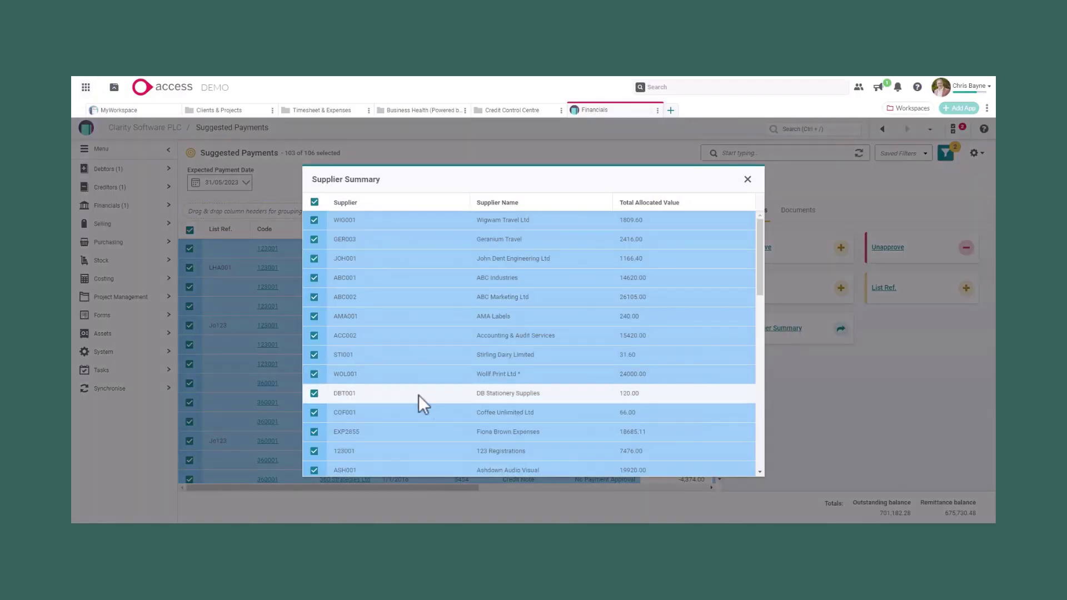
left_click(314, 451)
left_click(748, 179)
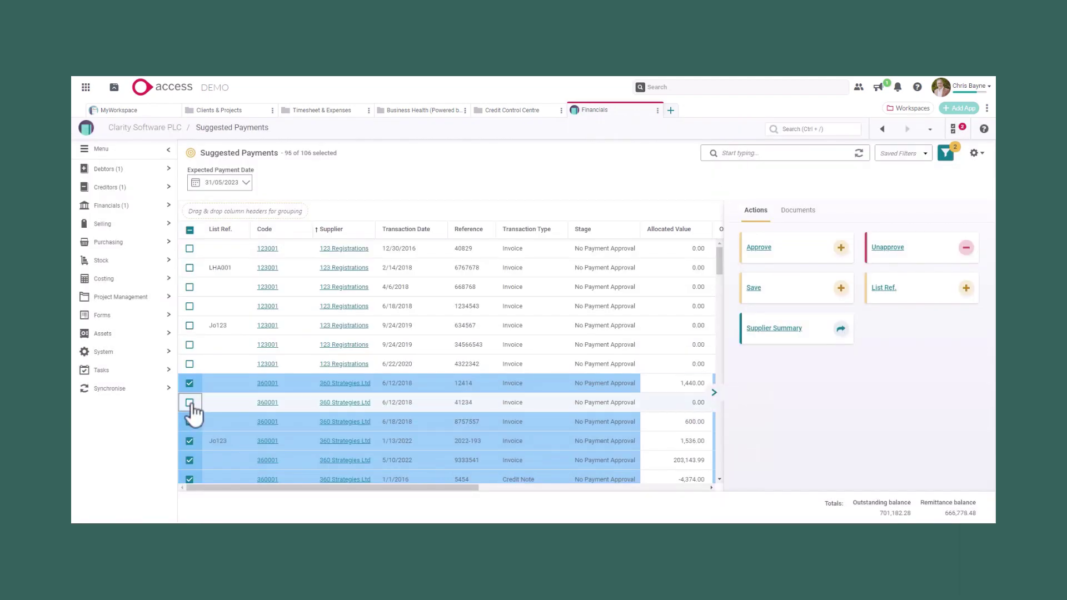
Step: Change invoice 8757557's allocated payment from 600.00 to 300.00
left_click(690, 423)
type("300")
key("Tab")
left_click(985, 393)
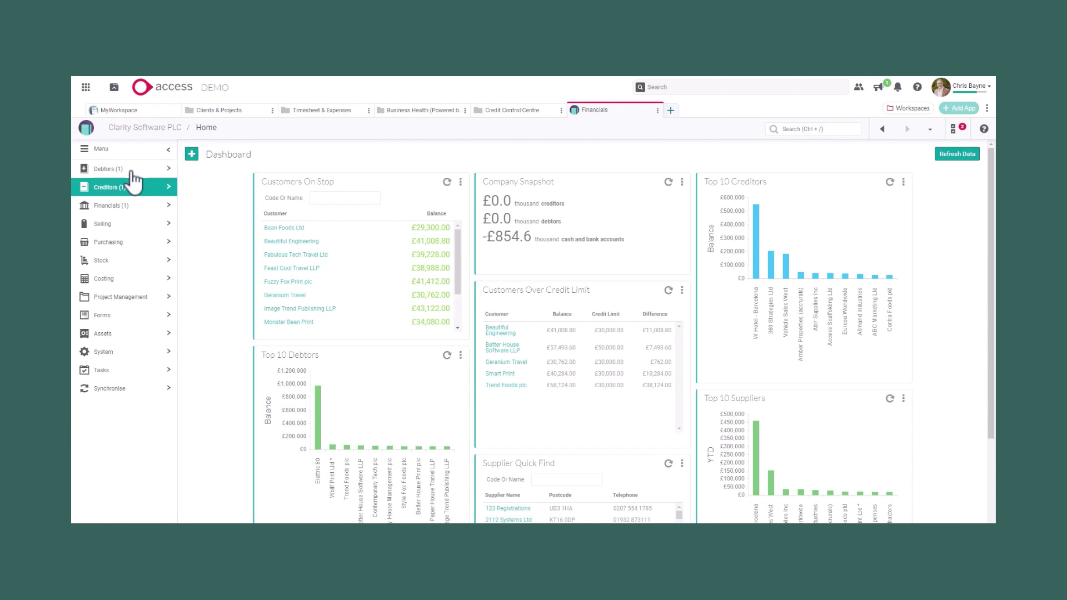
left_click(132, 170)
left_click(118, 231)
left_click(119, 246)
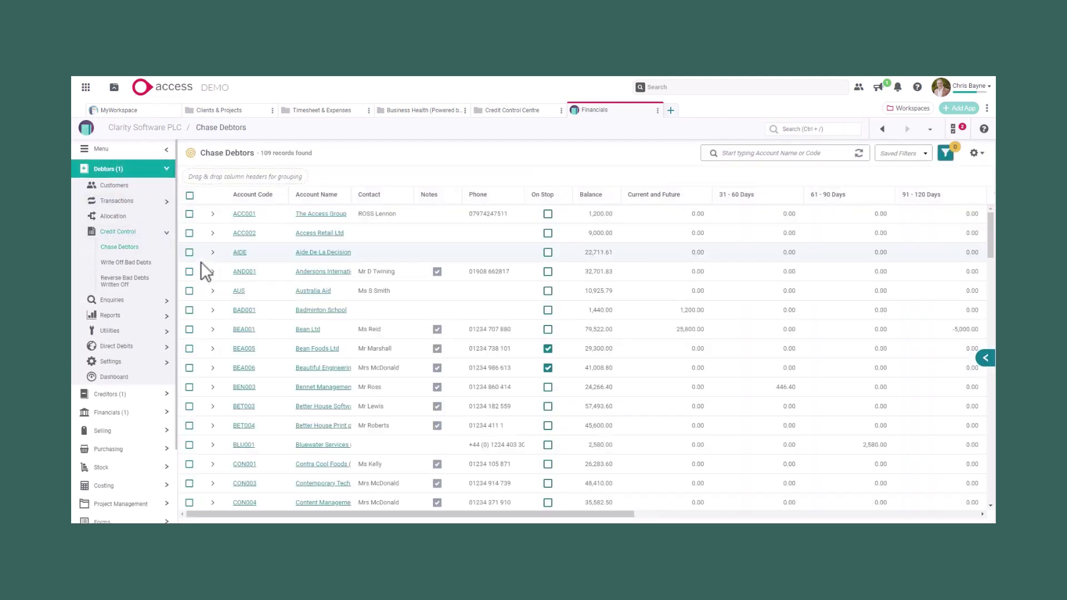
left_click(190, 329)
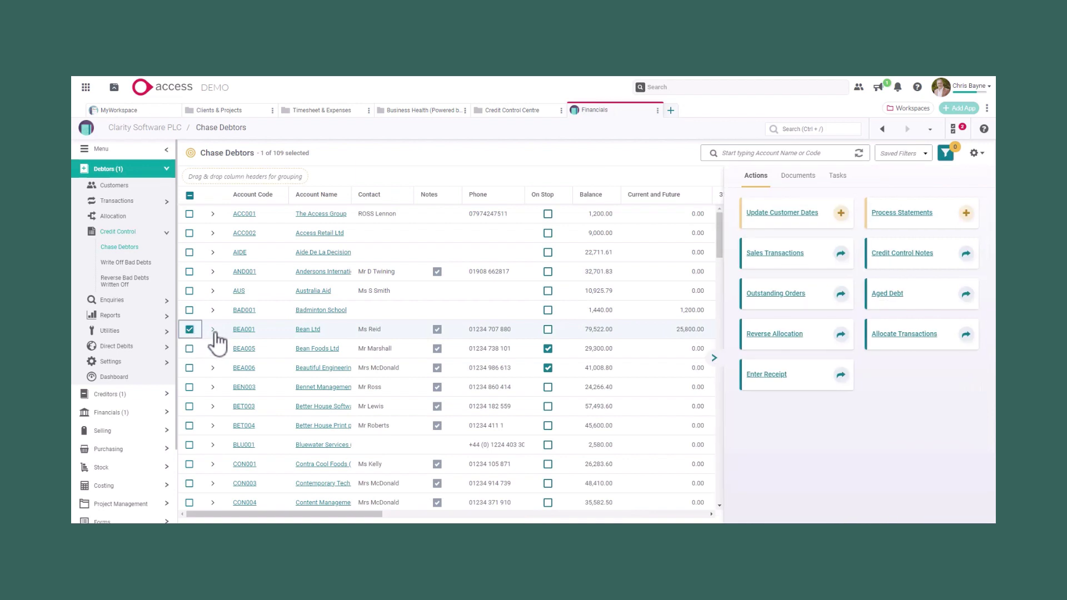
left_click(213, 330)
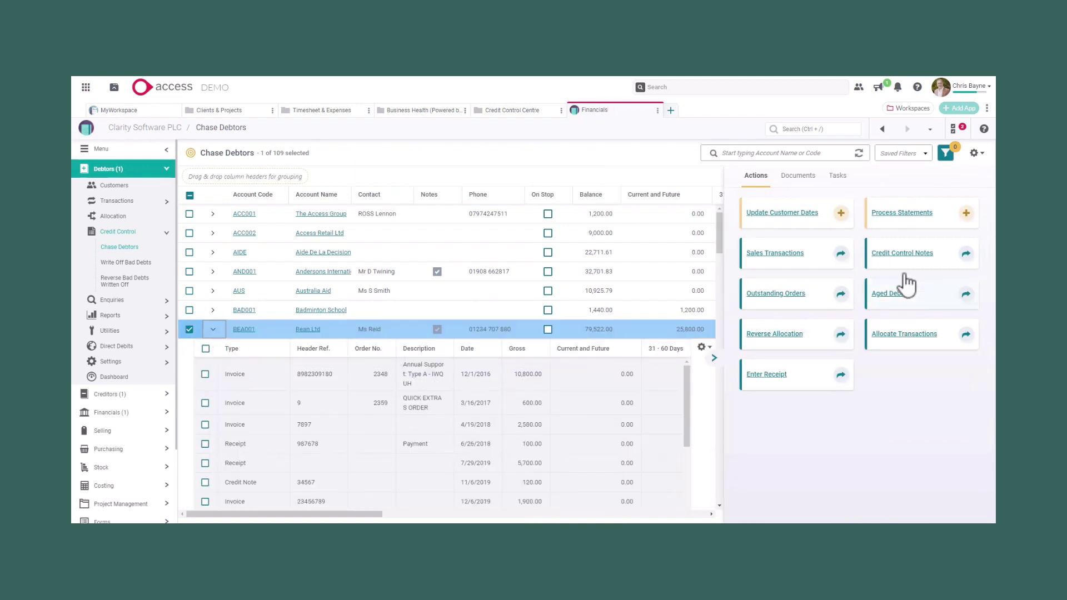
left_click(900, 254)
scroll(344, 298, "down", 5)
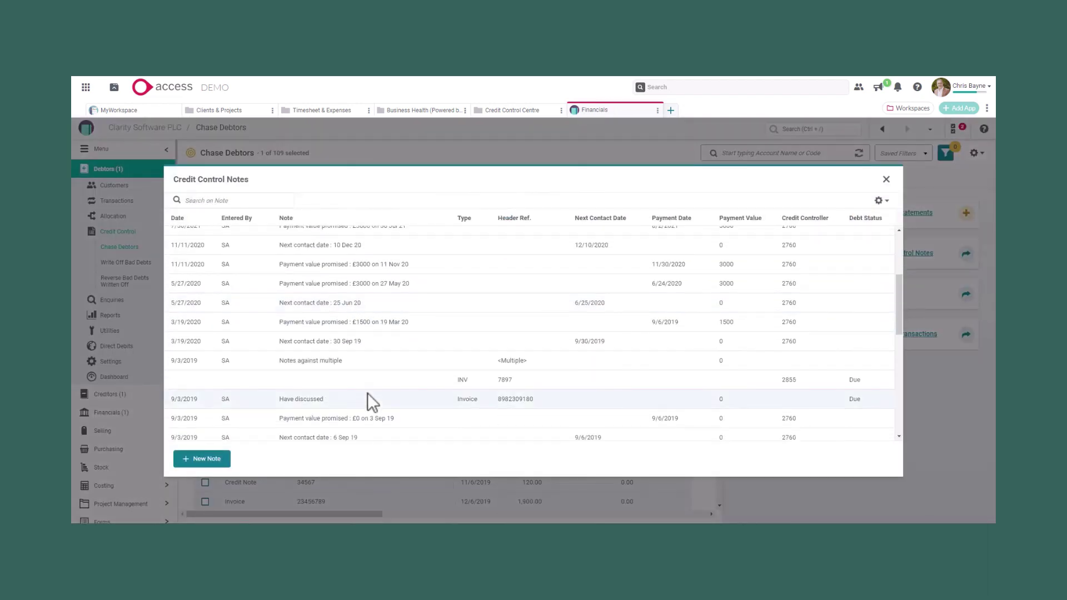
double_click(368, 399)
left_click(670, 253)
left_click(886, 179)
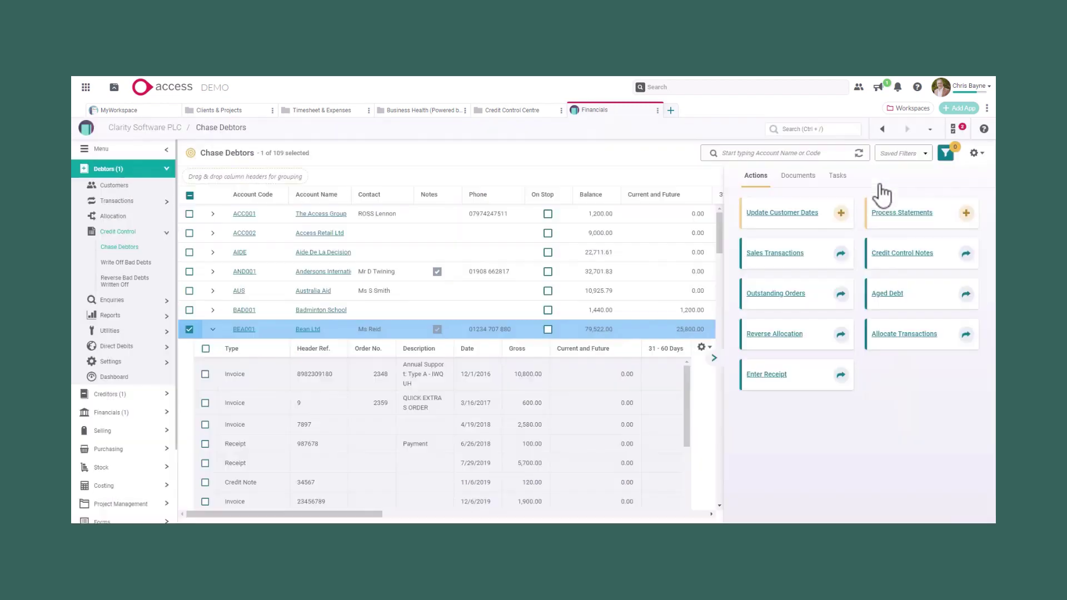
left_click(213, 330)
left_click(428, 110)
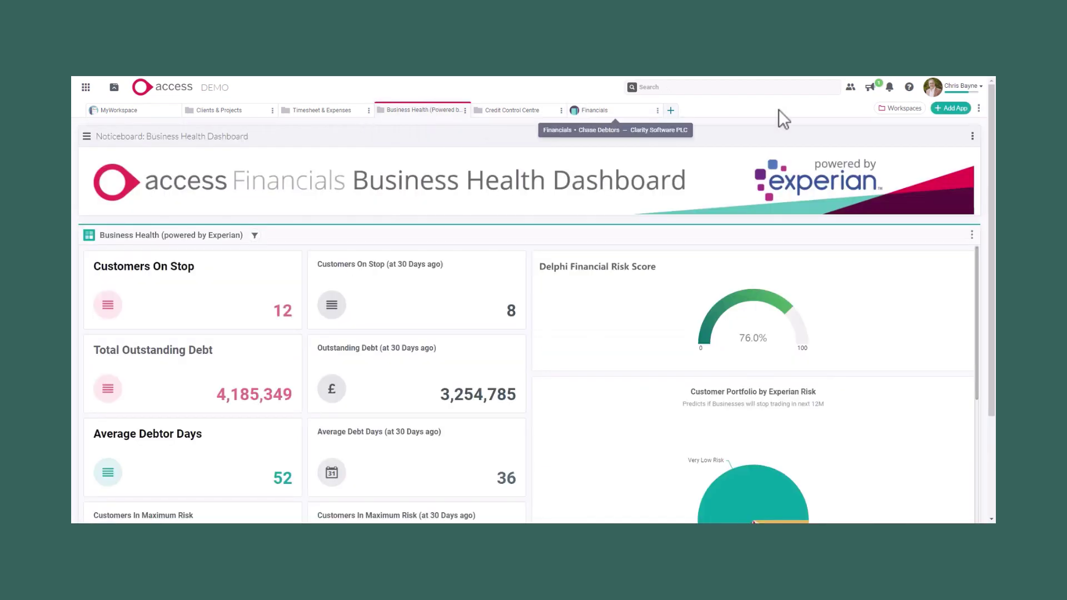
scroll(946, 263, "down", 7)
mouse_move(298, 417)
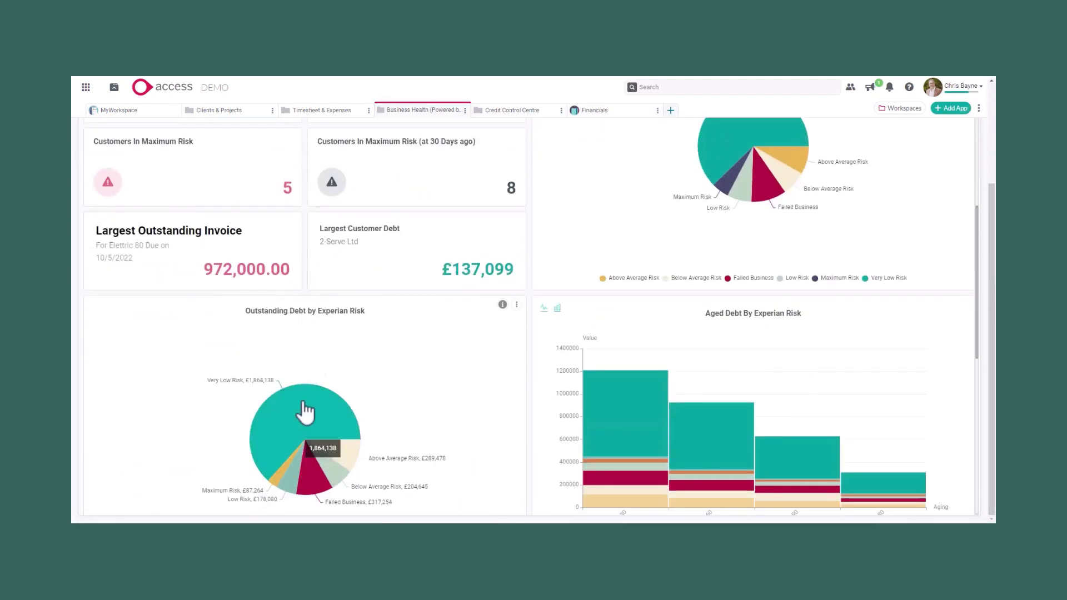
left_click(285, 486)
left_click(300, 492)
left_click(507, 336)
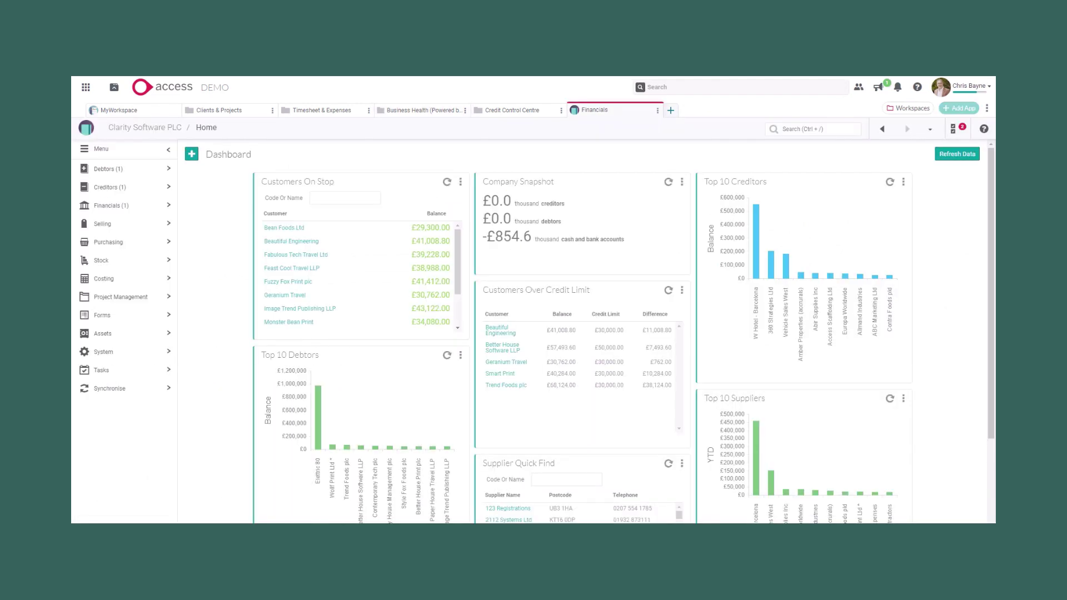
Step: Open asset 100 (Audi A4 TDI 1.8) and view its Values, Settings and Supplier tabs
left_click(134, 345)
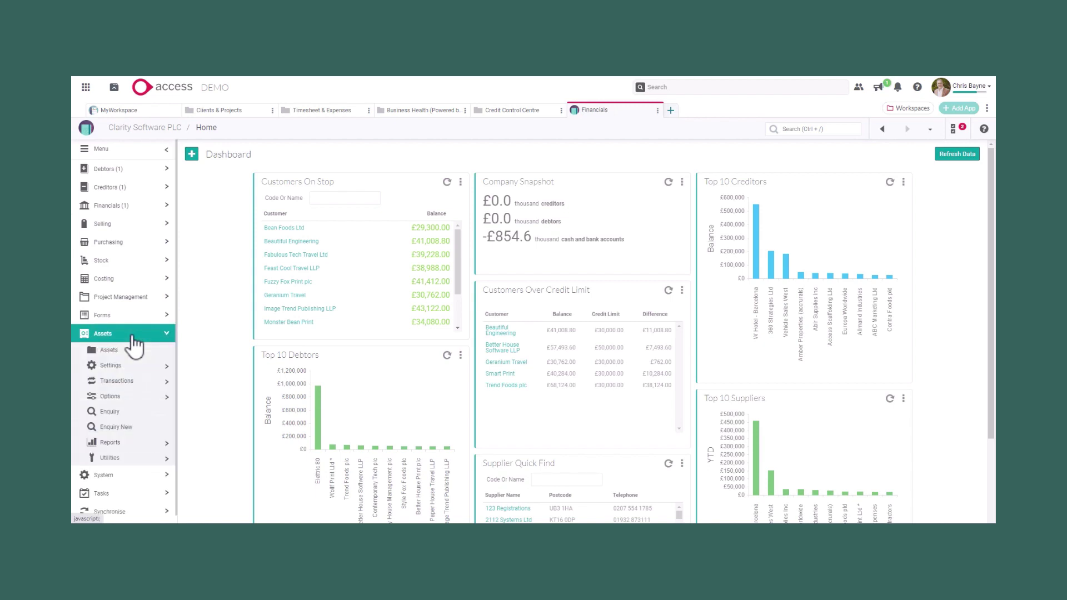
left_click(111, 352)
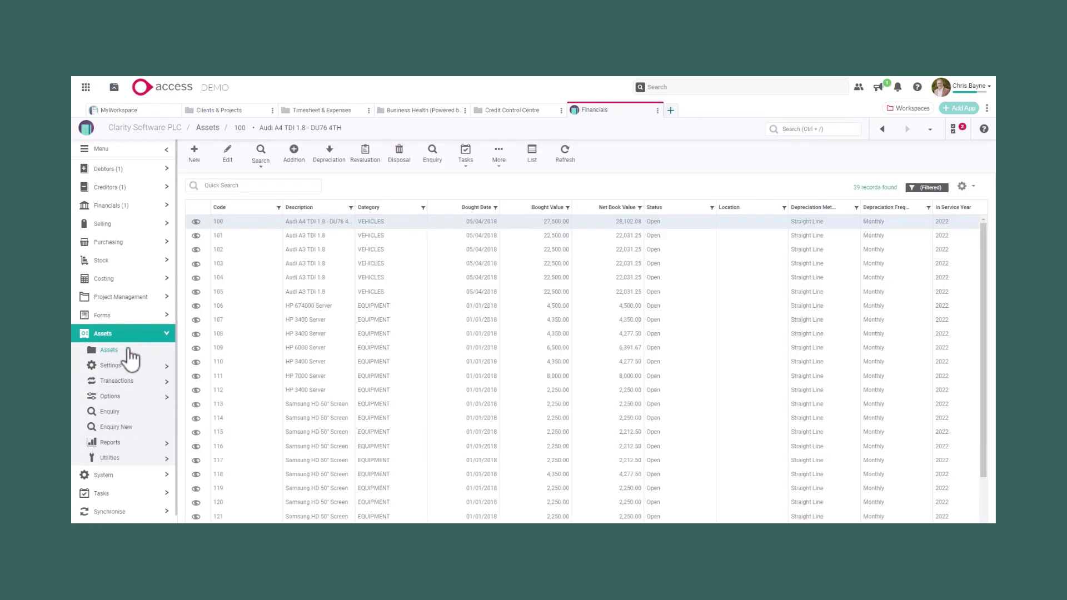
left_click(196, 222)
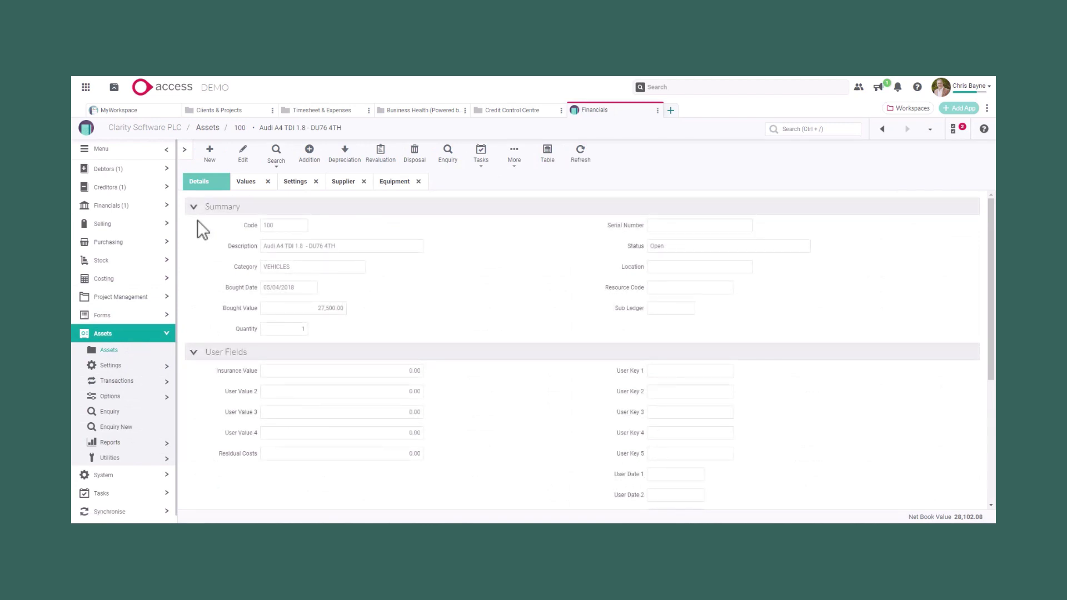
left_click(247, 184)
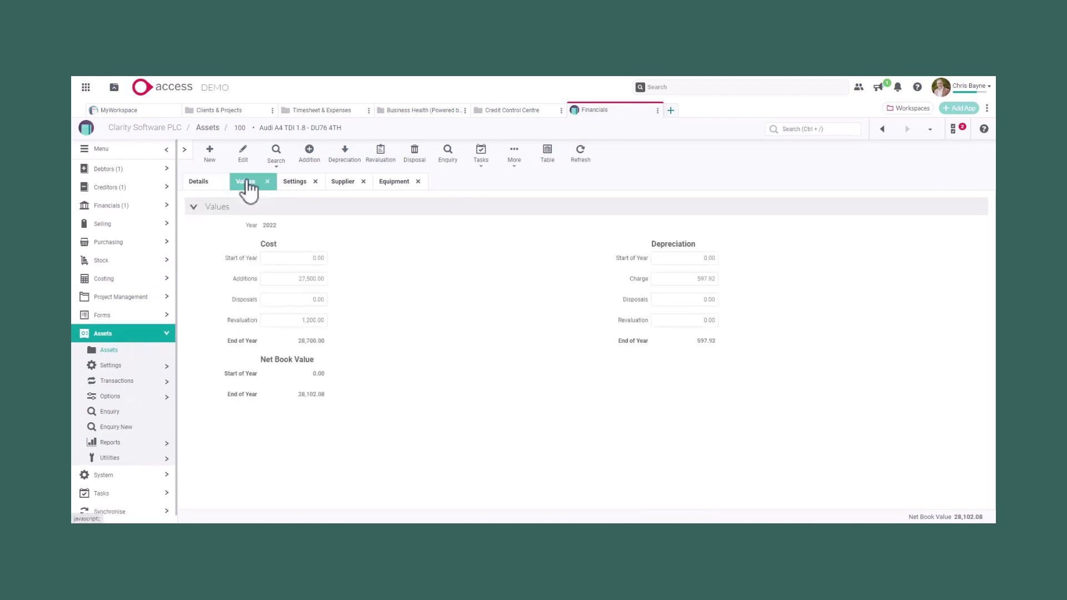
left_click(295, 183)
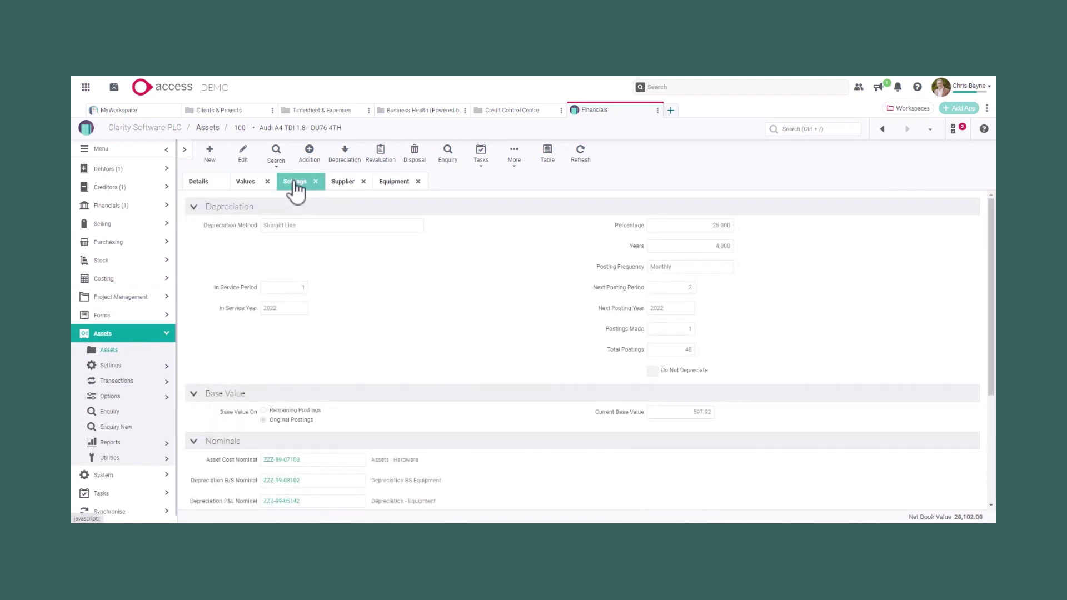
left_click(342, 183)
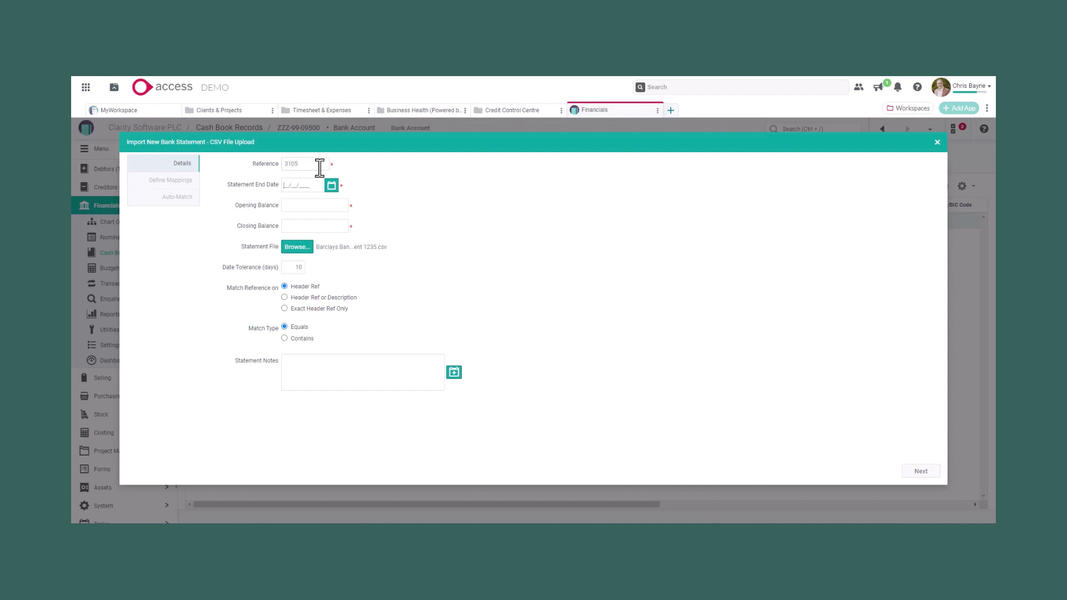
Step: Import bank statement 3105 with end date 31/05/2023 and save it
left_click(330, 186)
left_click(317, 328)
left_click(920, 472)
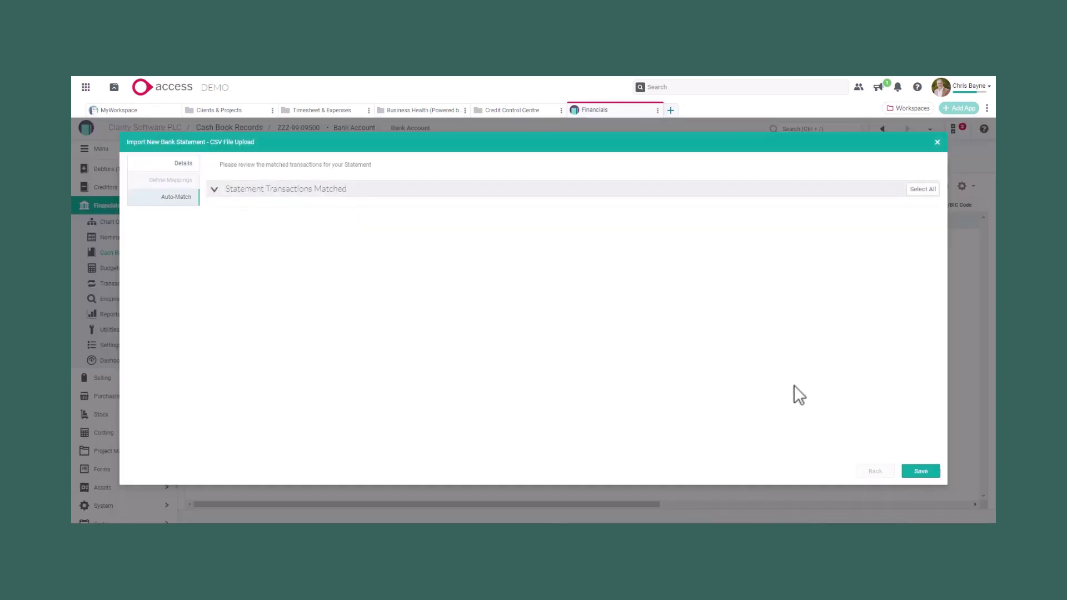
scroll(922, 323, "down", 5)
scroll(932, 319, "up", 5)
left_click(921, 472)
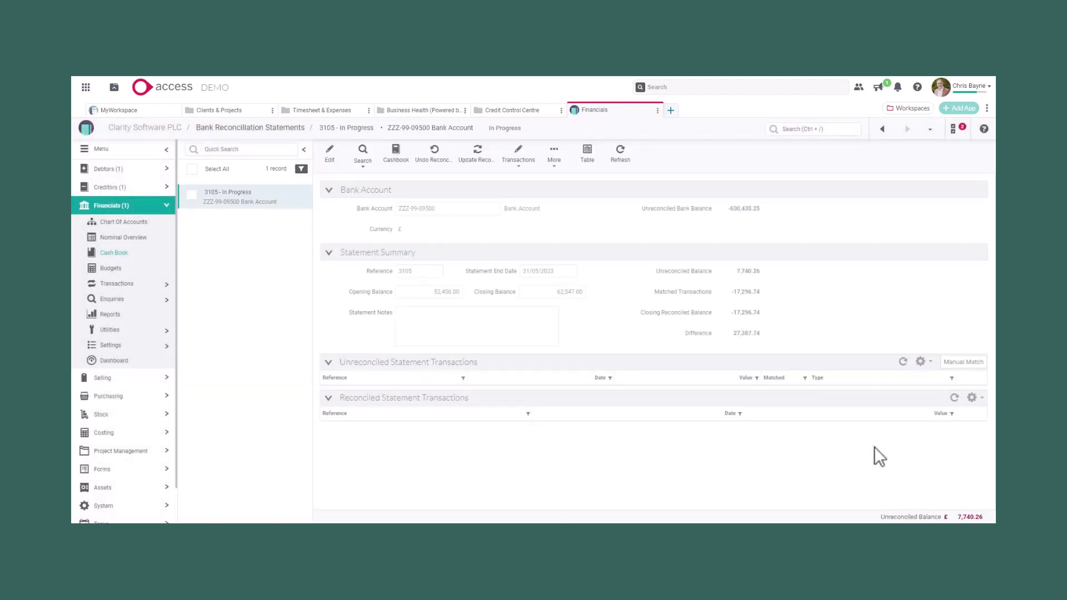
Step: In Manual Match, tick statement transaction 55344 and filter cashbook transactions by reference
scroll(992, 323, "down", 5)
left_click(955, 185)
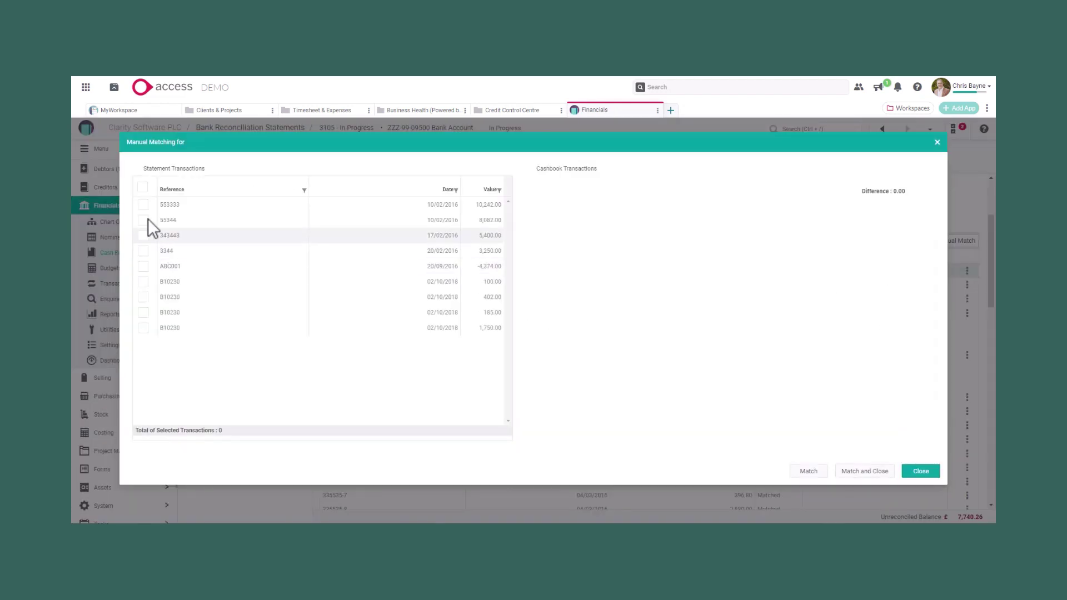
left_click(143, 220)
left_click(606, 190)
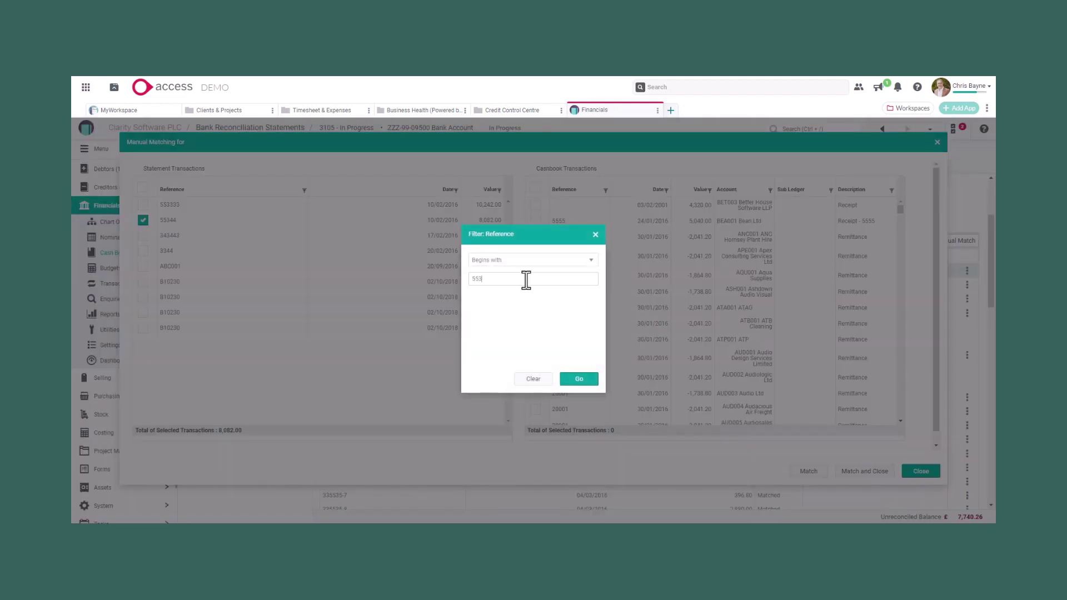
left_click(578, 379)
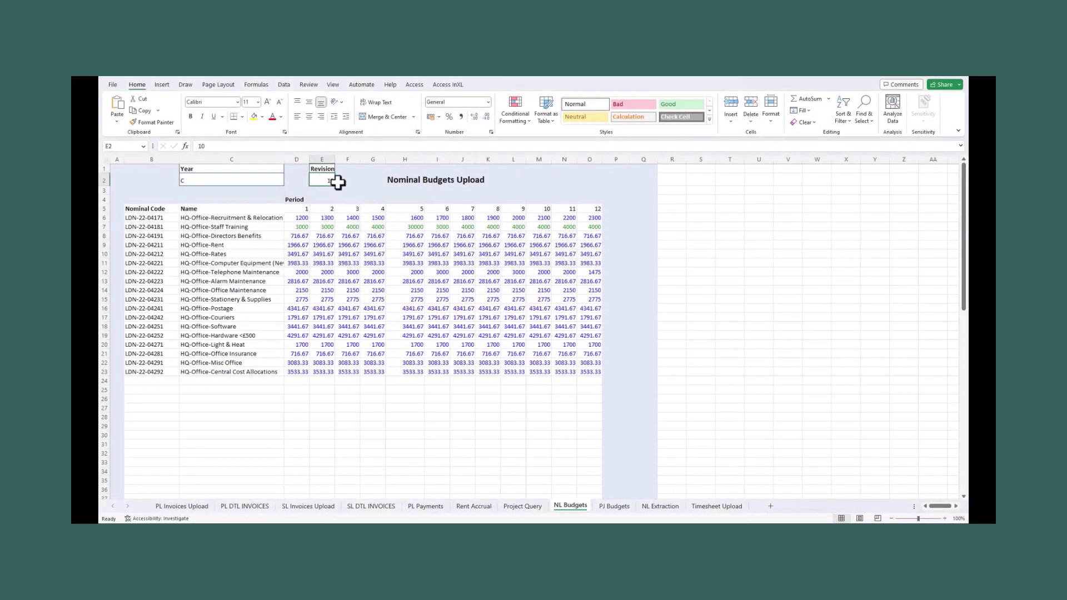
Step: In Excel, retrieve the budget template and fill Staff Training periods 6–12 with 5000
left_click(415, 84)
left_click(359, 99)
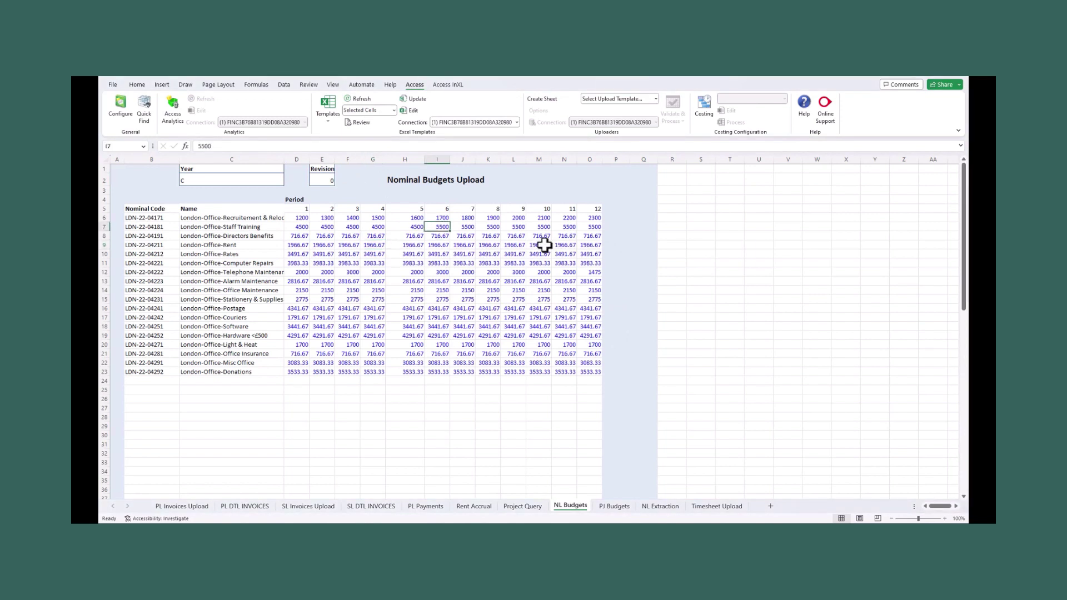
left_click(445, 224)
left_click_drag(449, 231, 601, 229)
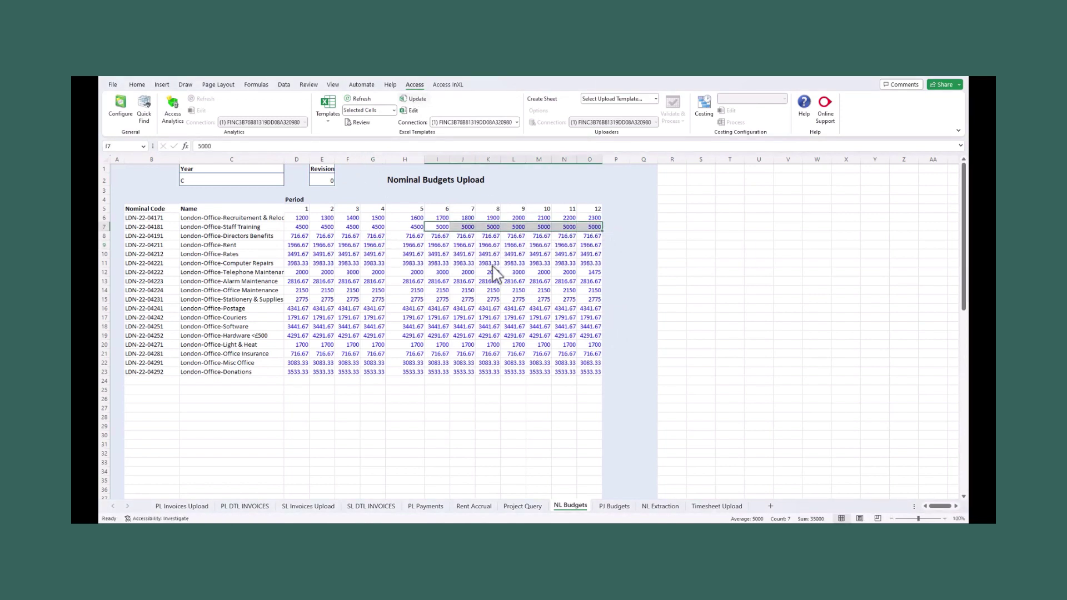